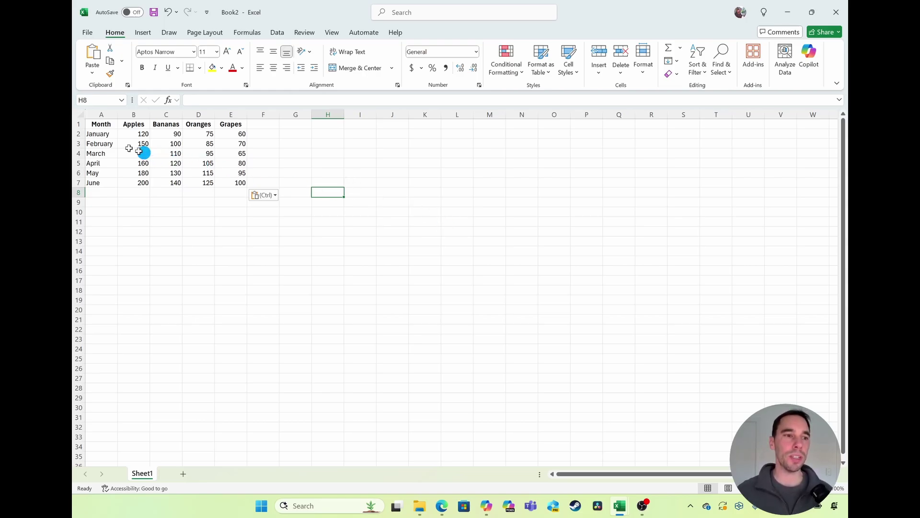
# Step: Format the fruit sales range A1:E7 as a Light Blue table with headers
pyautogui.moveTo(99, 125); pyautogui.dragTo(243, 184)
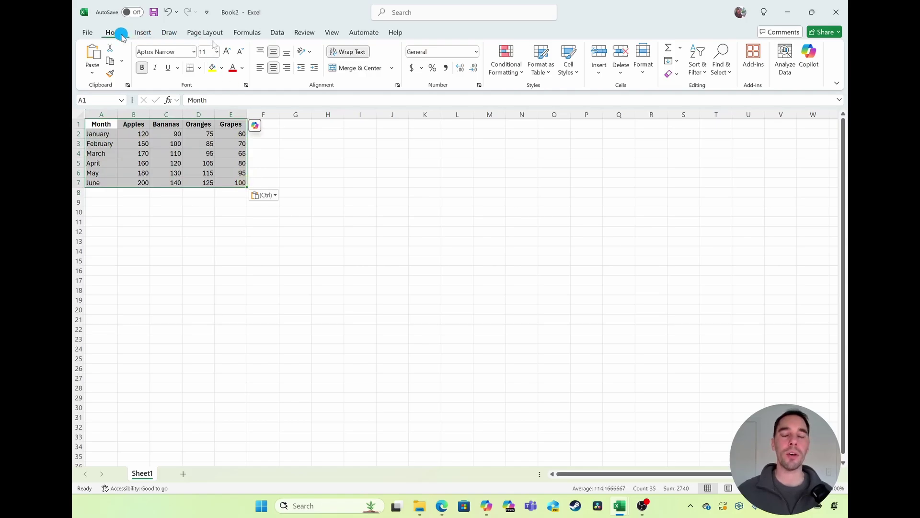
pyautogui.click(549, 76)
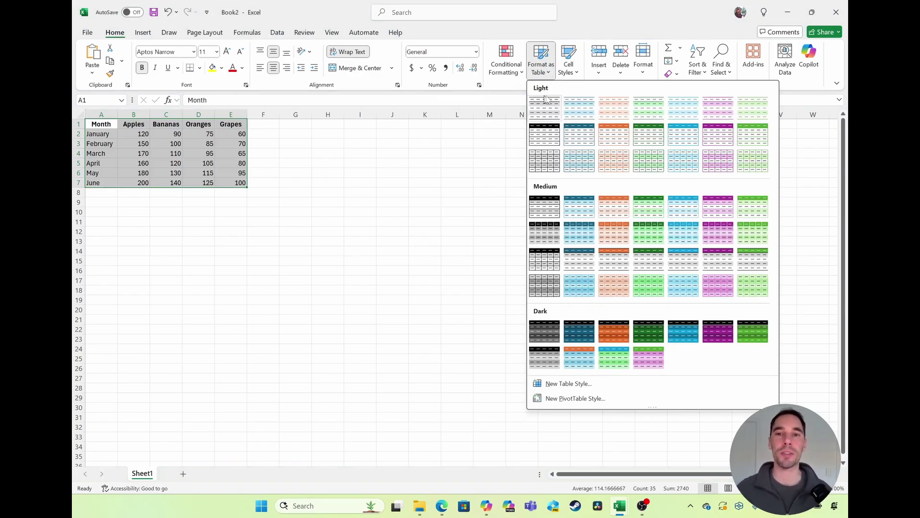
pyautogui.click(579, 105)
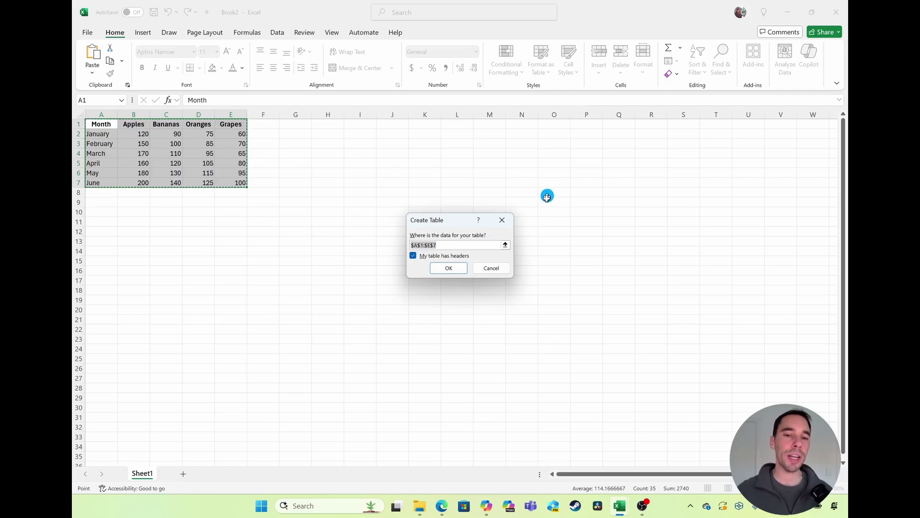
pyautogui.click(447, 270)
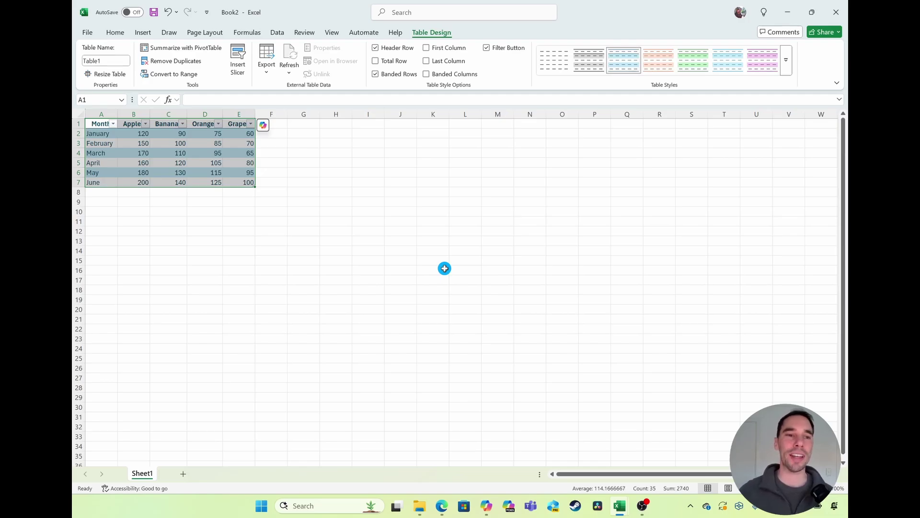
pyautogui.click(397, 240)
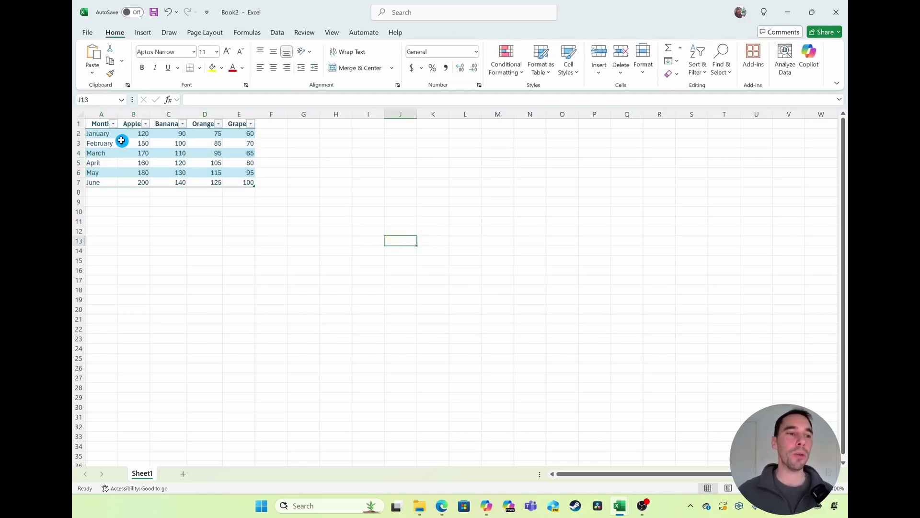
pyautogui.moveTo(99, 123); pyautogui.dragTo(243, 184)
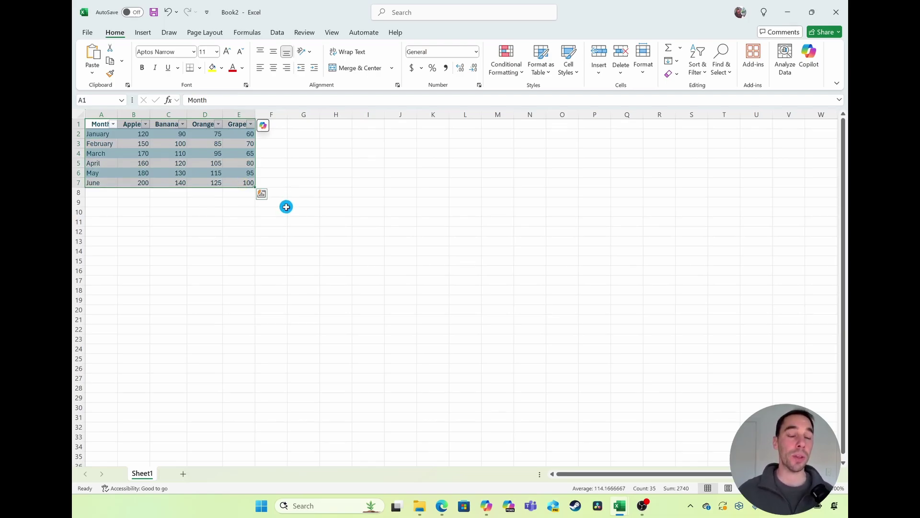
pyautogui.click(263, 197)
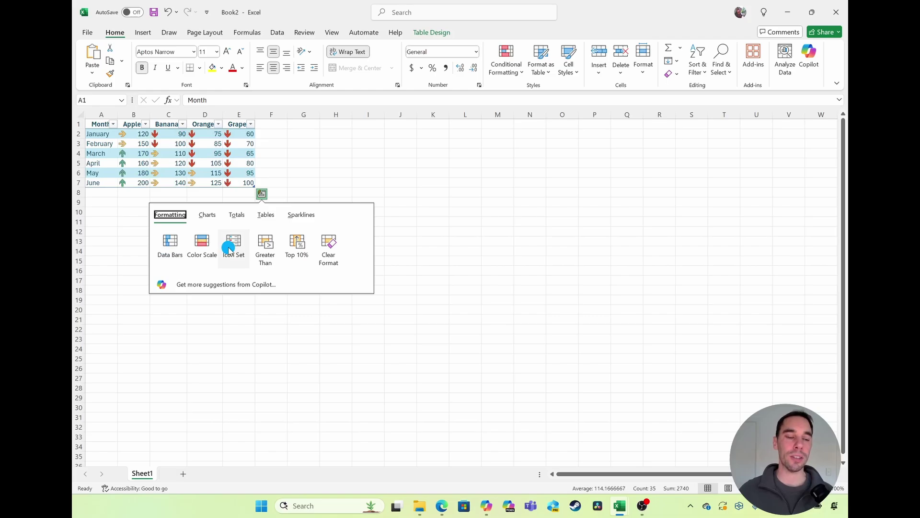
pyautogui.click(209, 214)
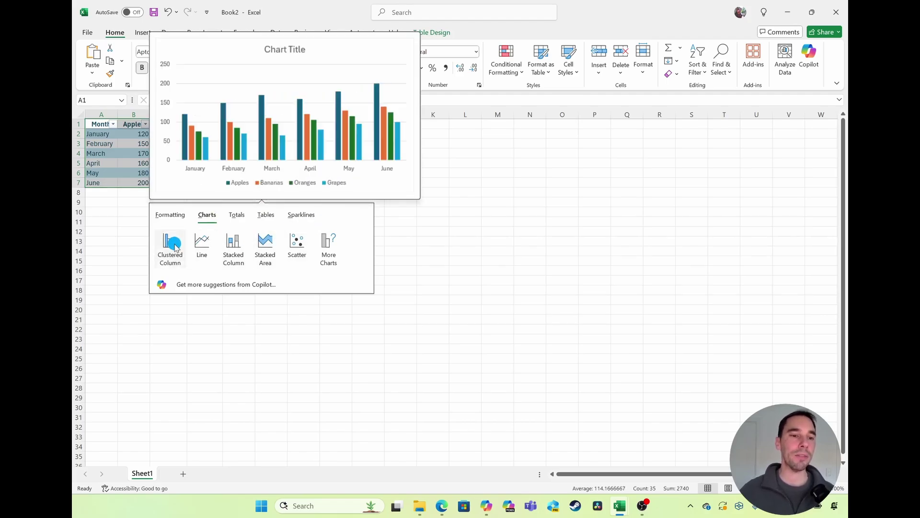
pyautogui.click(241, 252)
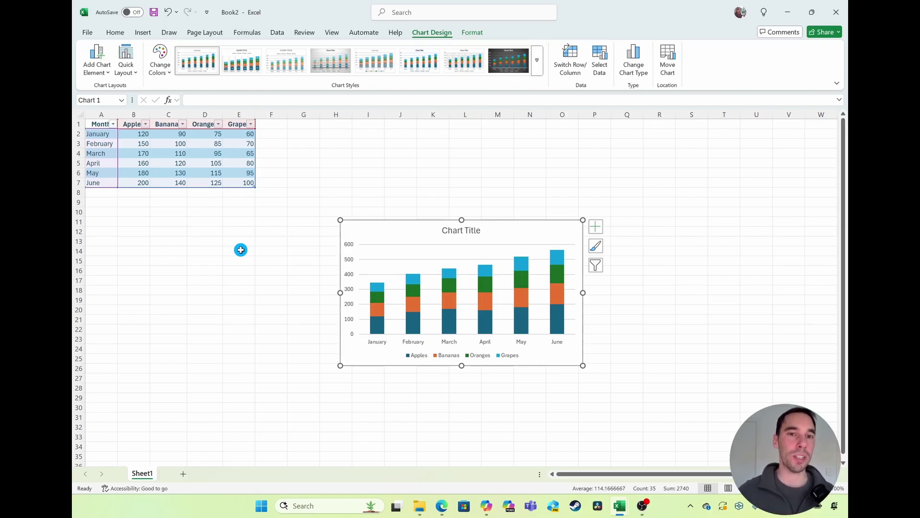
pyautogui.hotkey('ctrl', 'z')
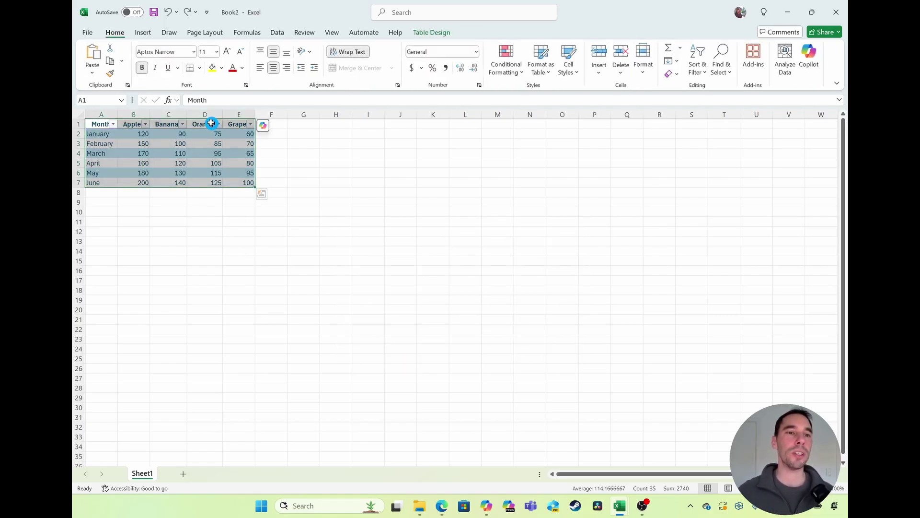
# Step: Preview the Column and Line chart types, then bring up Recommended Charts for the fruit data
pyautogui.click(142, 32)
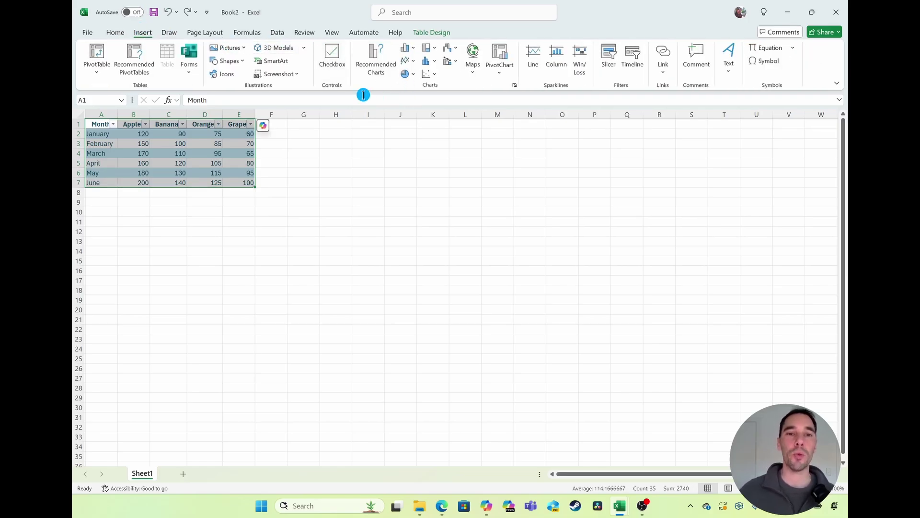
pyautogui.click(411, 50)
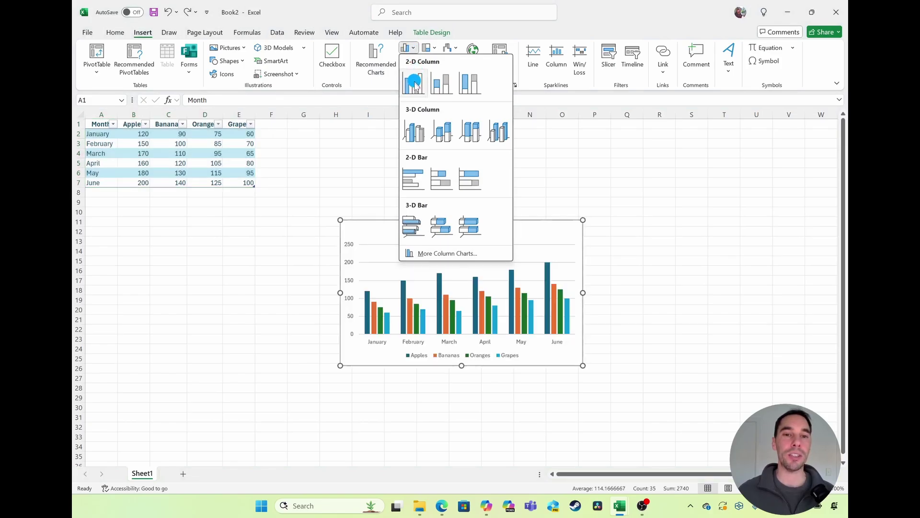
pyautogui.click(418, 180)
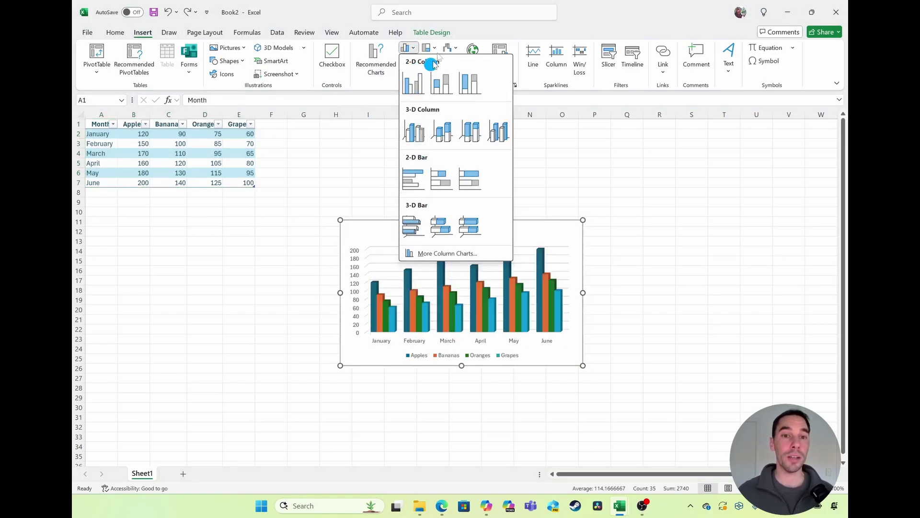
pyautogui.click(411, 49)
pyautogui.click(415, 60)
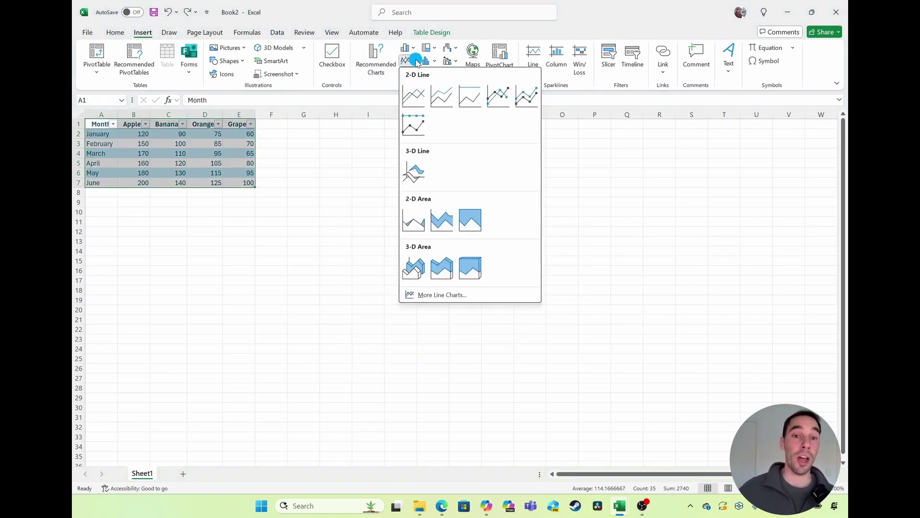
pyautogui.click(415, 60)
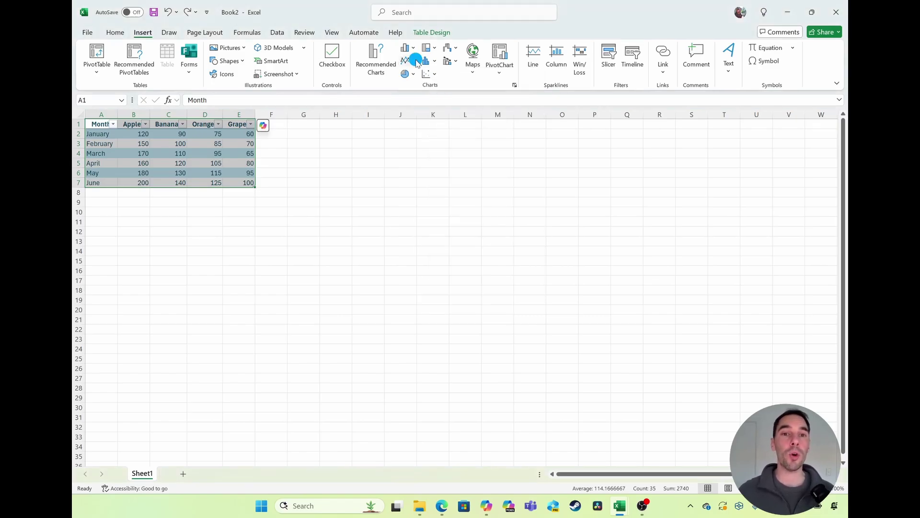
pyautogui.click(379, 62)
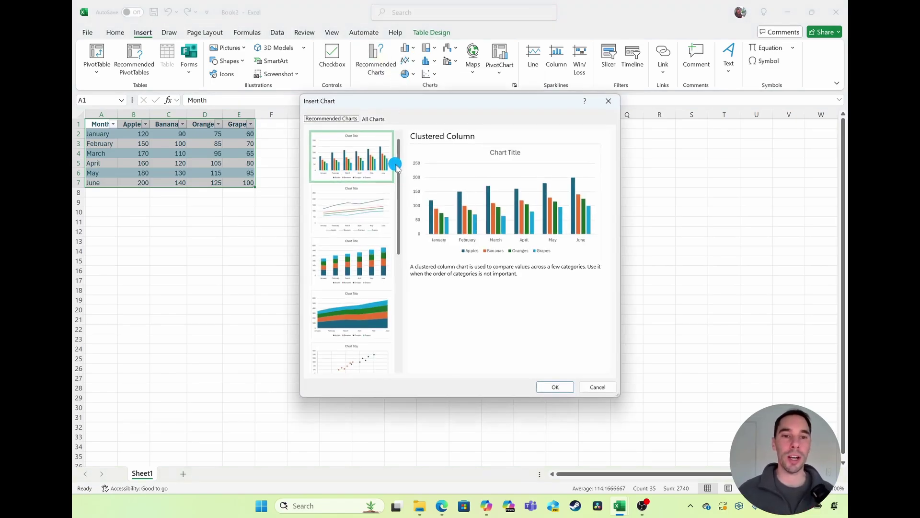
# Step: Browse All Charts, comparing the Bar chart options with the Column options
pyautogui.moveTo(398, 162); pyautogui.dragTo(409, 139)
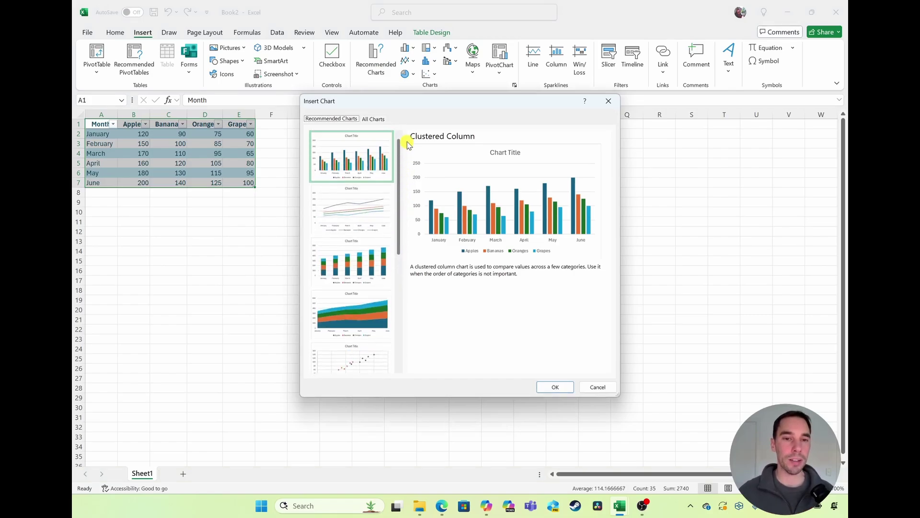
pyautogui.click(374, 120)
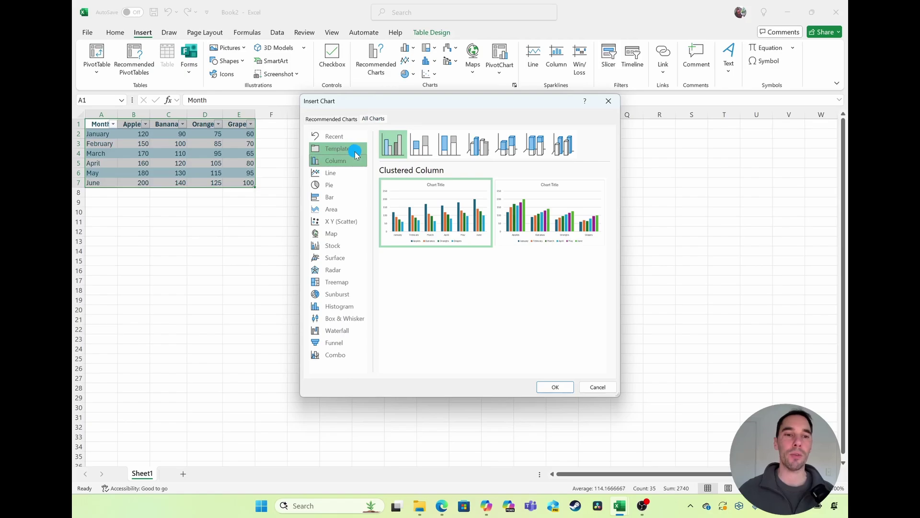
pyautogui.click(344, 194)
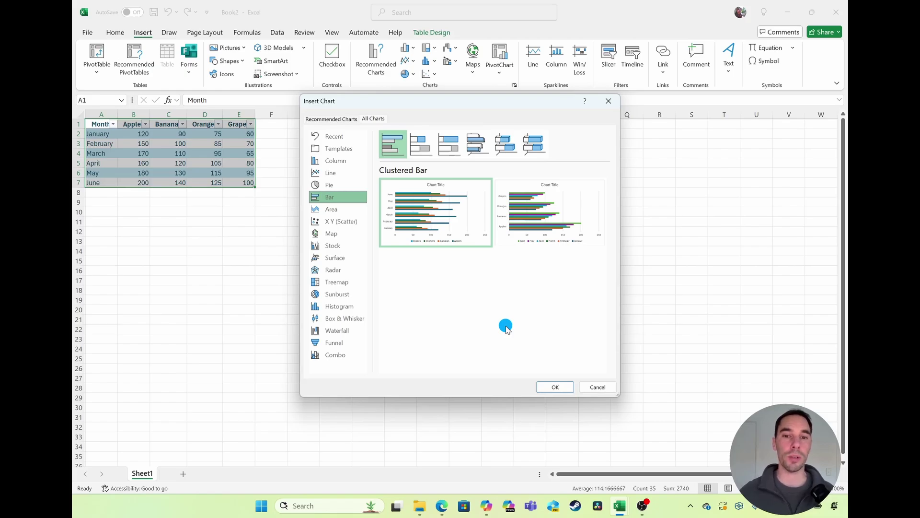
pyautogui.click(336, 162)
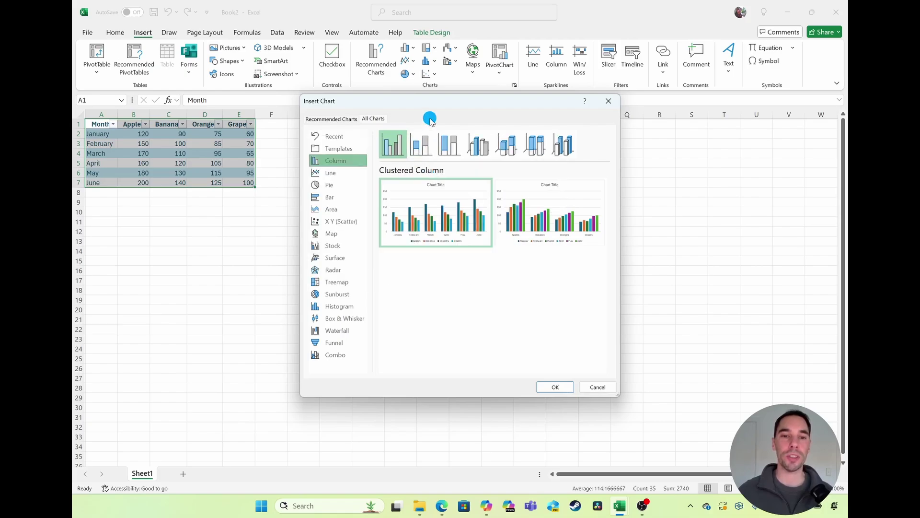
# Step: Preview the stacked and 3-D column variants, then settle on the month-grouped Clustered Column
pyautogui.click(423, 142)
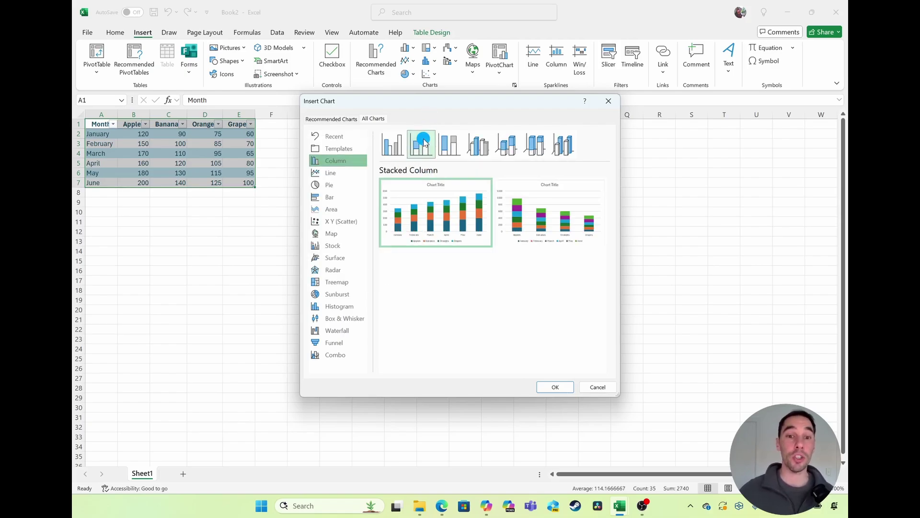
pyautogui.click(449, 144)
pyautogui.click(476, 147)
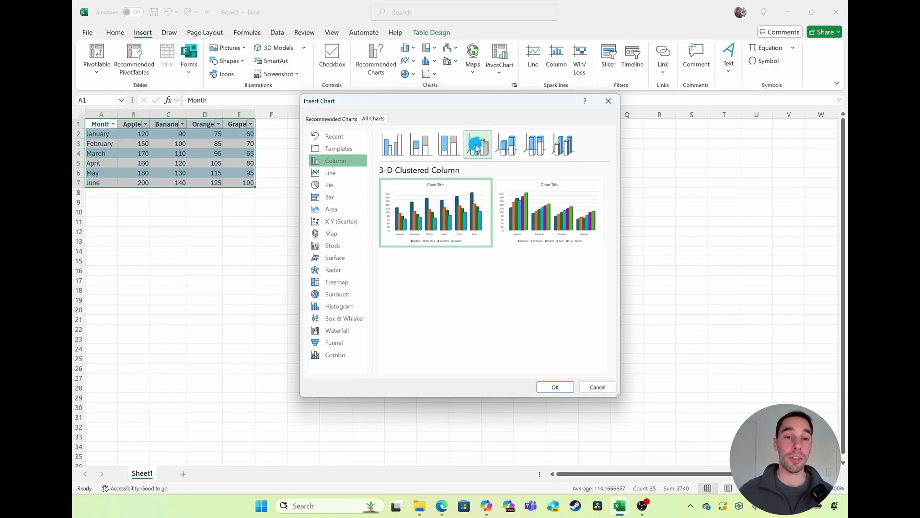
pyautogui.click(511, 146)
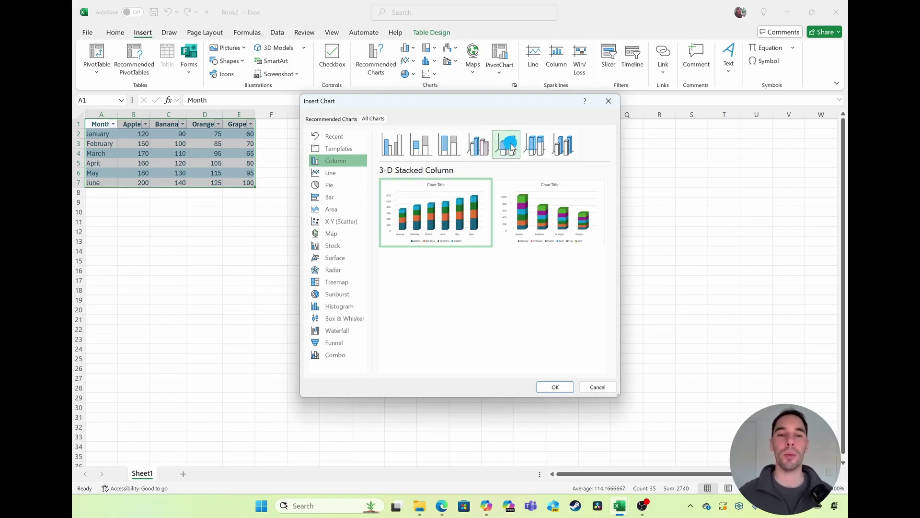
pyautogui.click(394, 146)
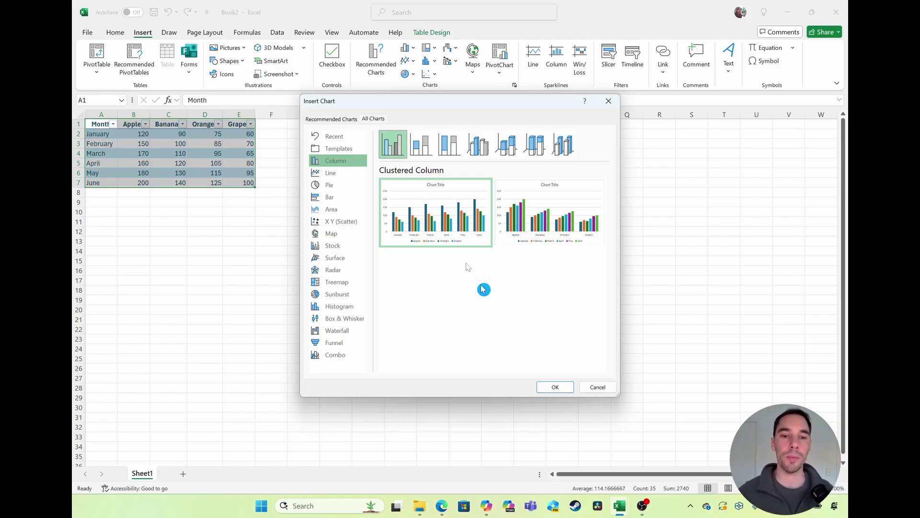
pyautogui.moveTo(460, 214)
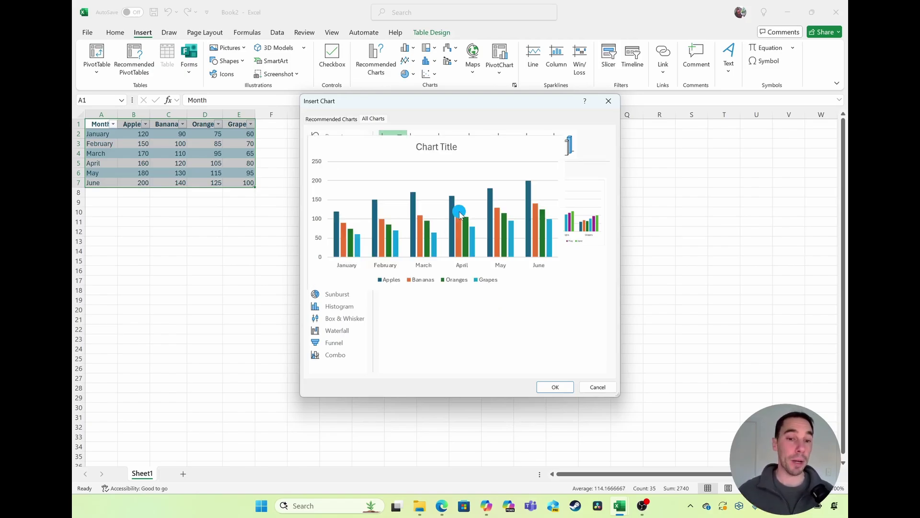
pyautogui.moveTo(541, 215)
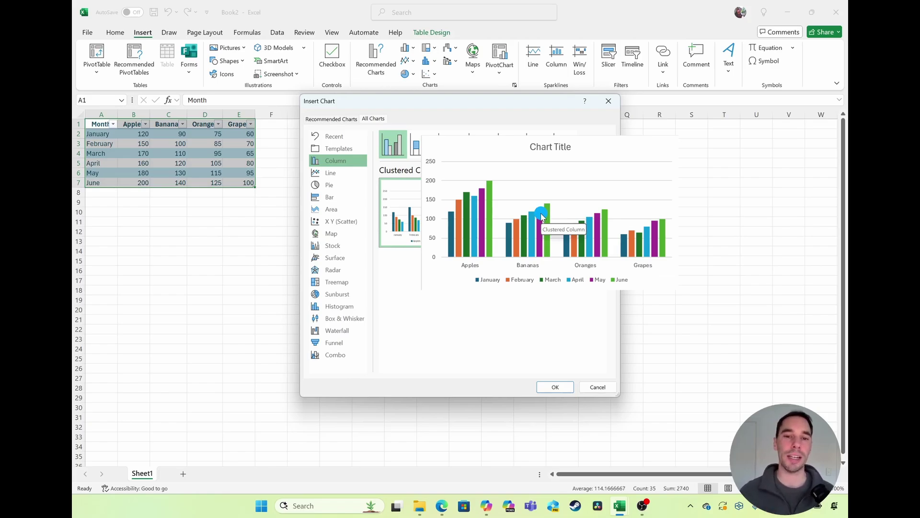
pyautogui.moveTo(410, 201)
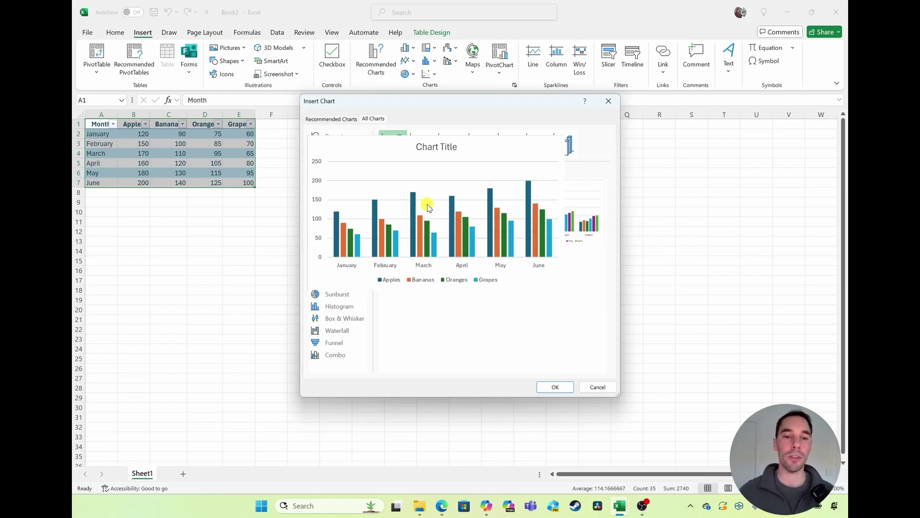
# Step: Insert the clustered column chart, enlarge it beside the table, and keep bars grouped by month
pyautogui.click(556, 388)
pyautogui.moveTo(413, 228); pyautogui.dragTo(359, 153)
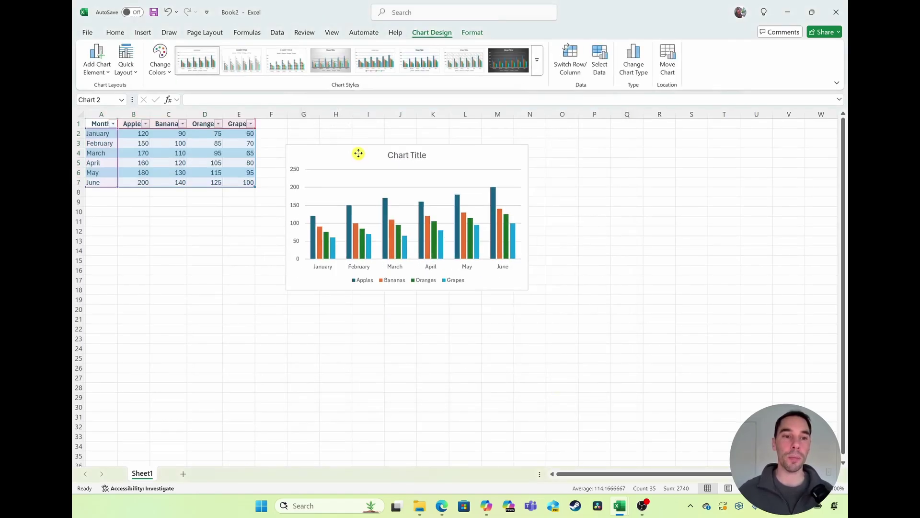
pyautogui.moveTo(529, 290); pyautogui.dragTo(686, 390)
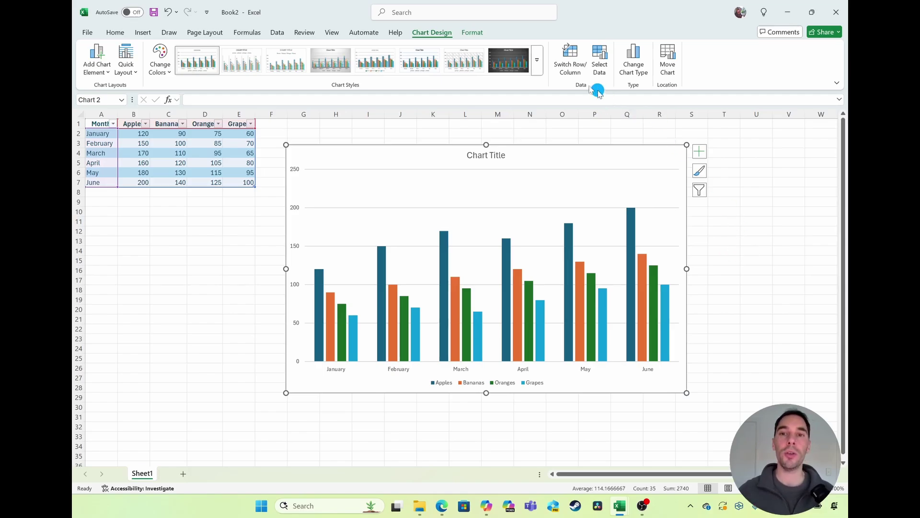
pyautogui.click(579, 71)
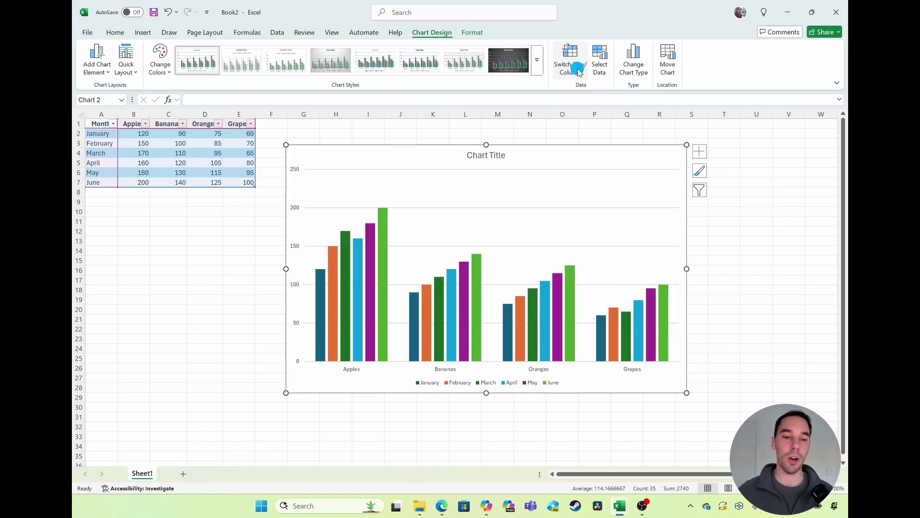
pyautogui.click(579, 71)
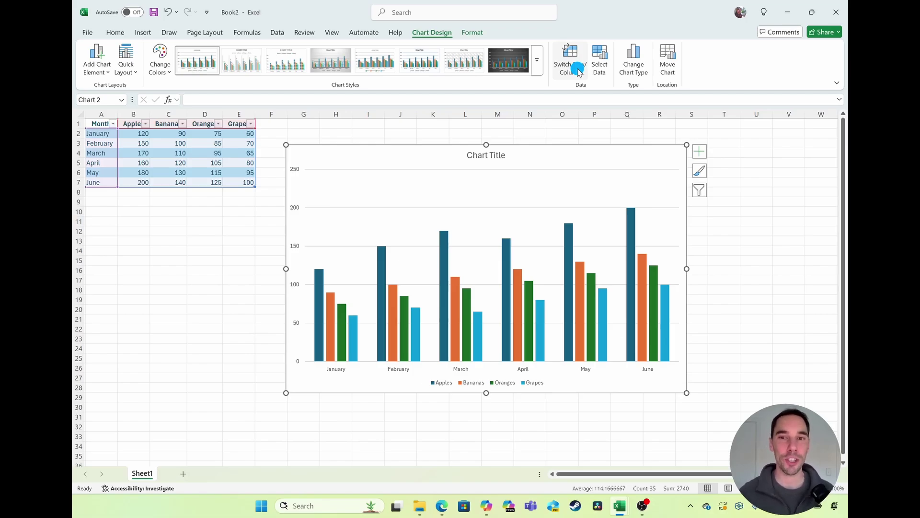
pyautogui.click(130, 67)
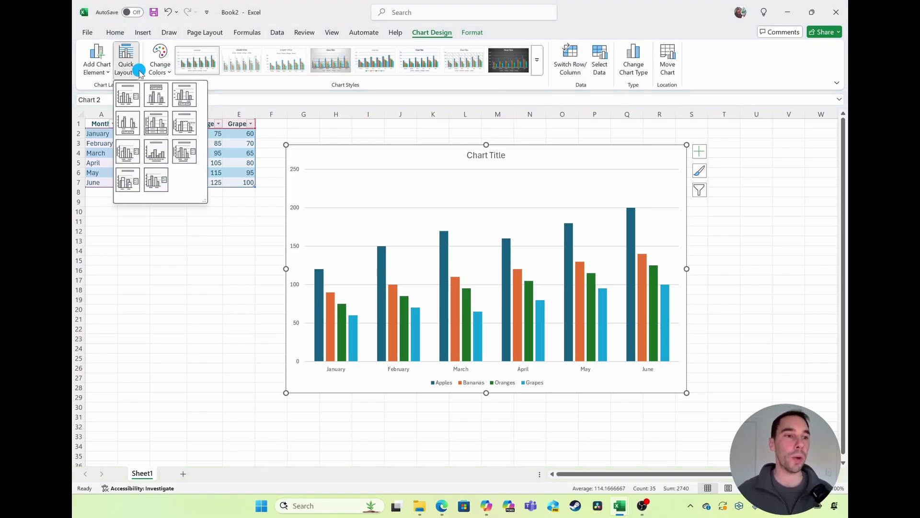
# Step: Apply Quick Layout 5 with a data table and axis title, plus a new chart style
pyautogui.click(157, 127)
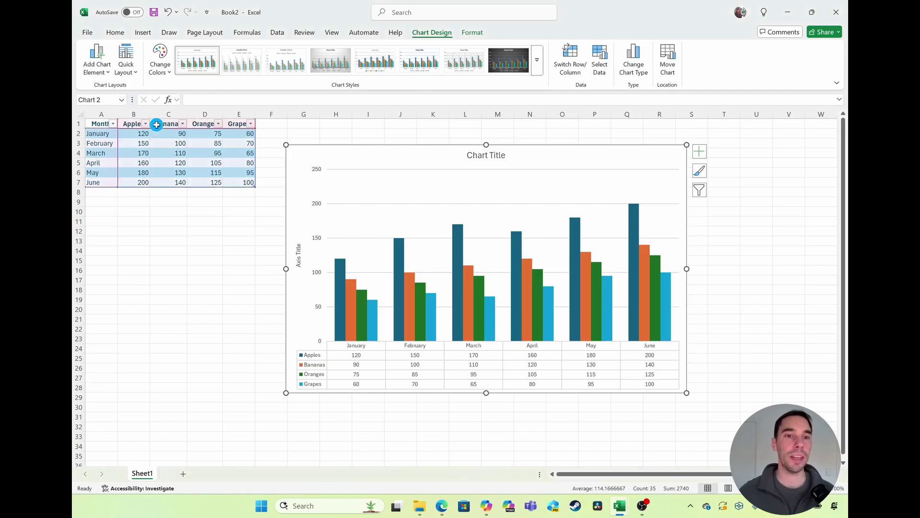
pyautogui.click(539, 64)
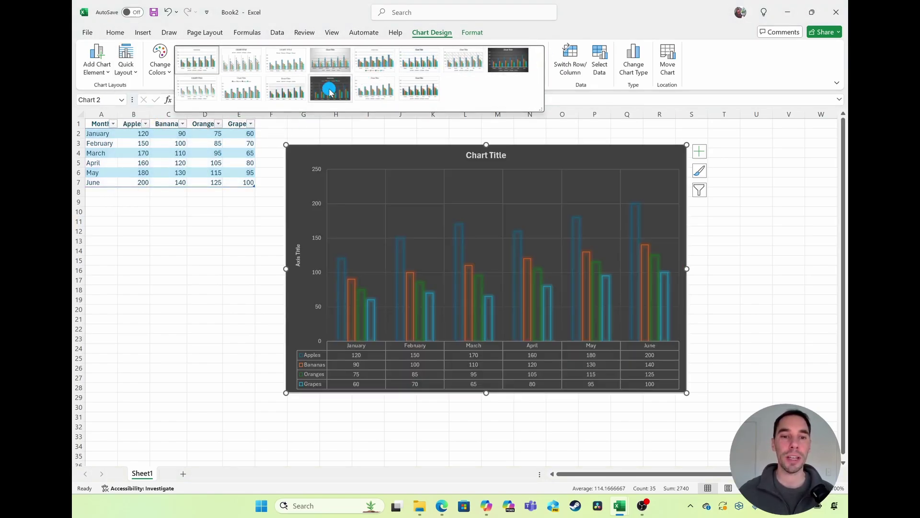
pyautogui.click(293, 91)
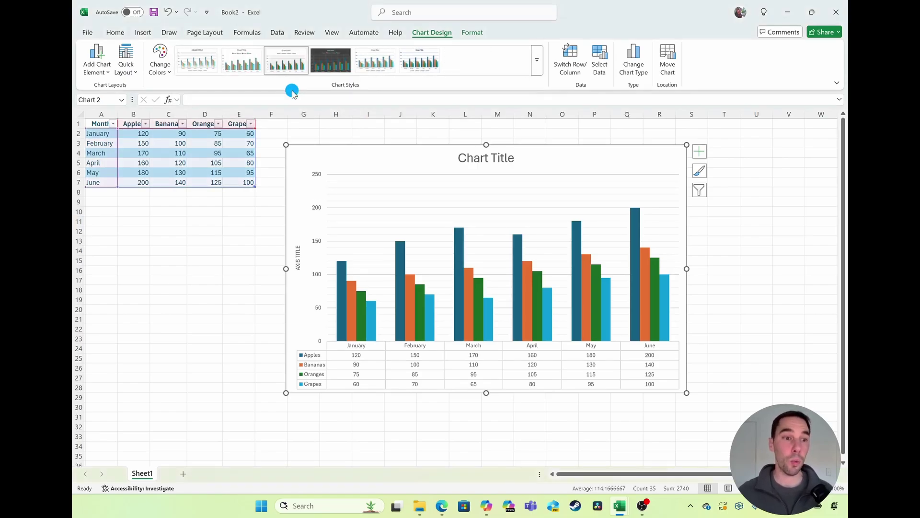
pyautogui.click(700, 152)
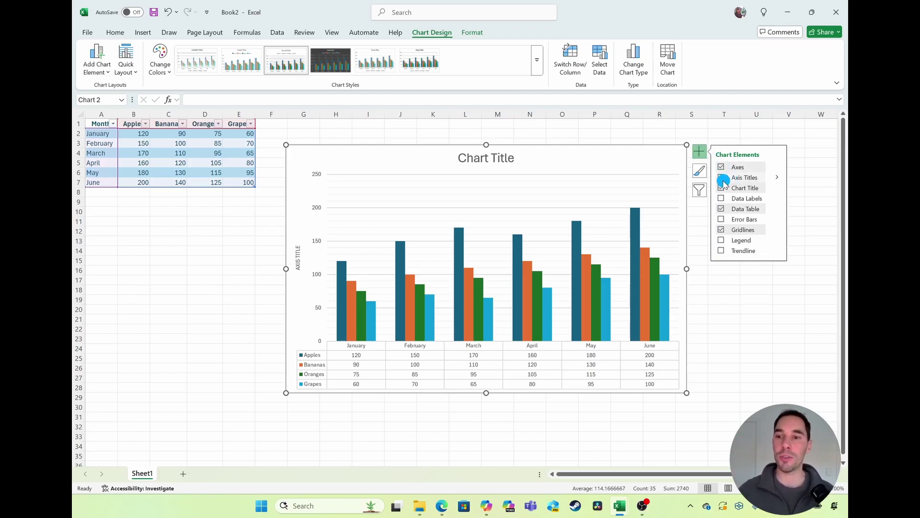
# Step: Toggle the chart title off and back on, then select its text for editing
pyautogui.click(721, 188)
pyautogui.click(721, 187)
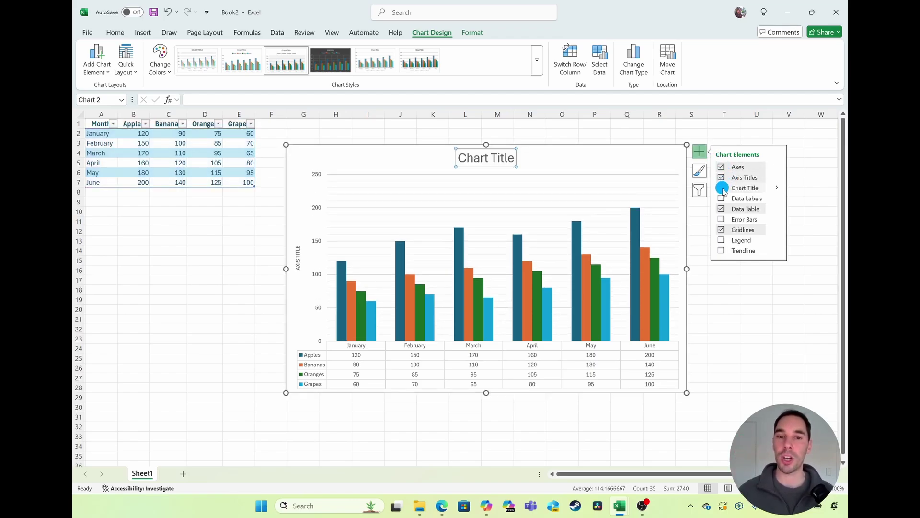
pyautogui.click(755, 135)
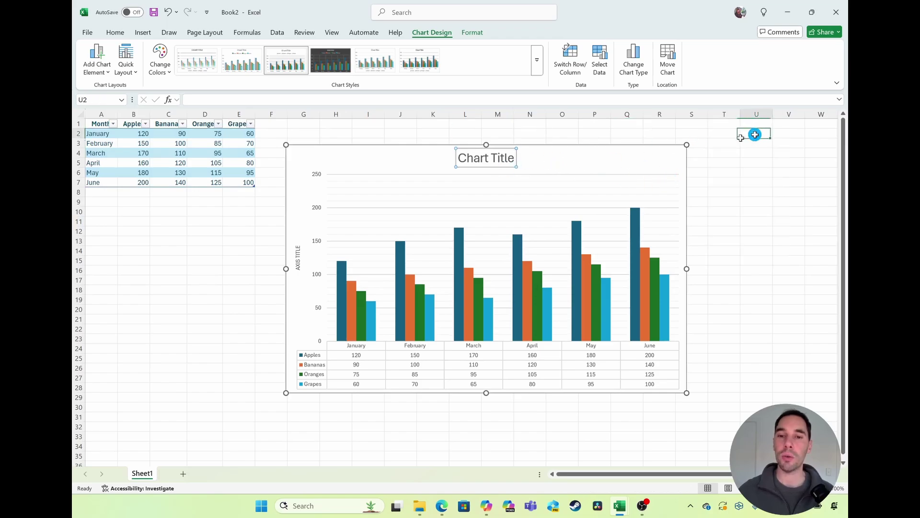
pyautogui.doubleClick(485, 157)
pyautogui.click(487, 157)
pyautogui.doubleClick(487, 158)
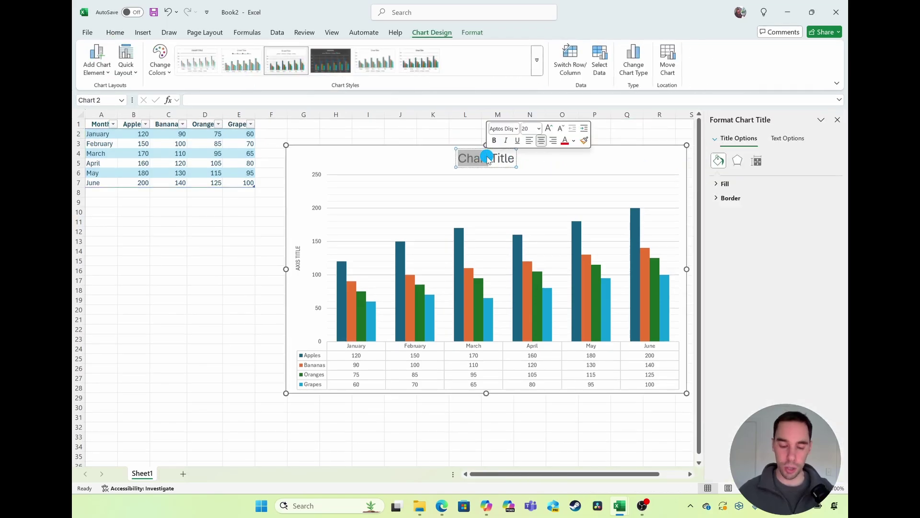
pyautogui.tripleClick(487, 157)
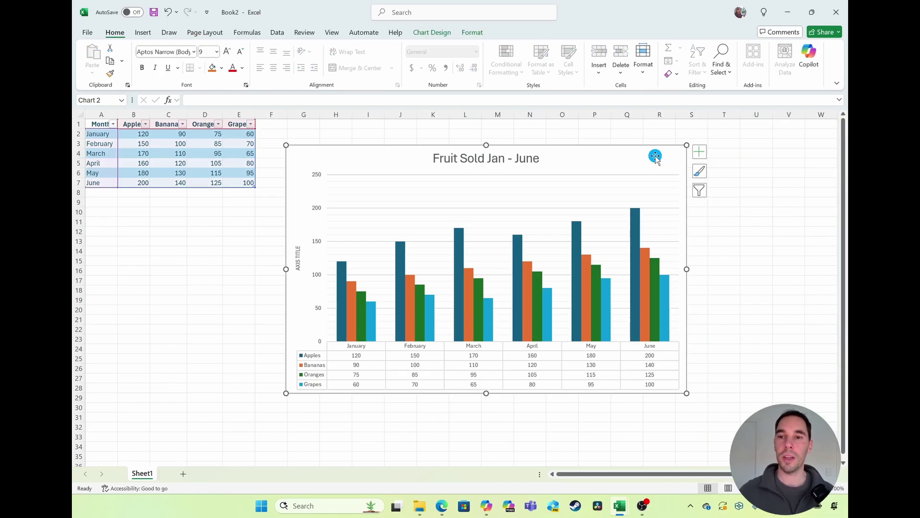
# Step: Restore the 'Chart Title' heading and add axis titles, including a horizontal one below the data table
pyautogui.click(700, 152)
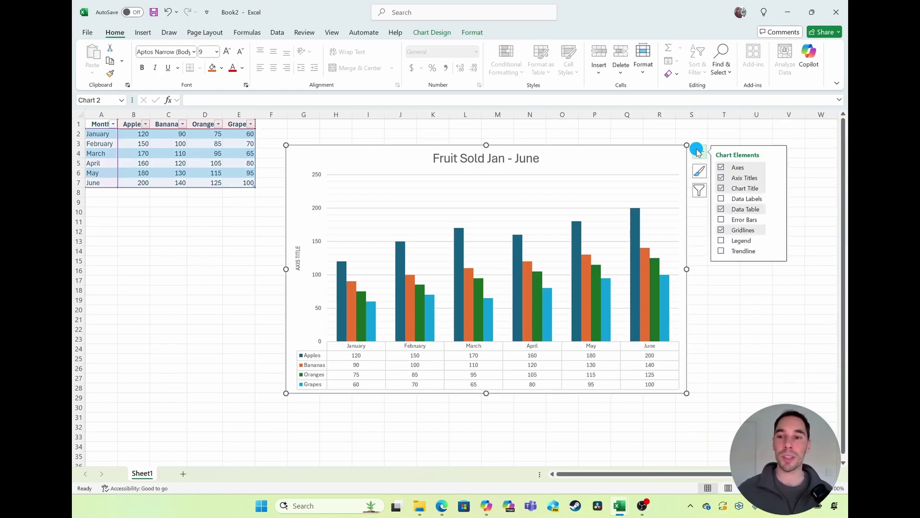
pyautogui.click(722, 189)
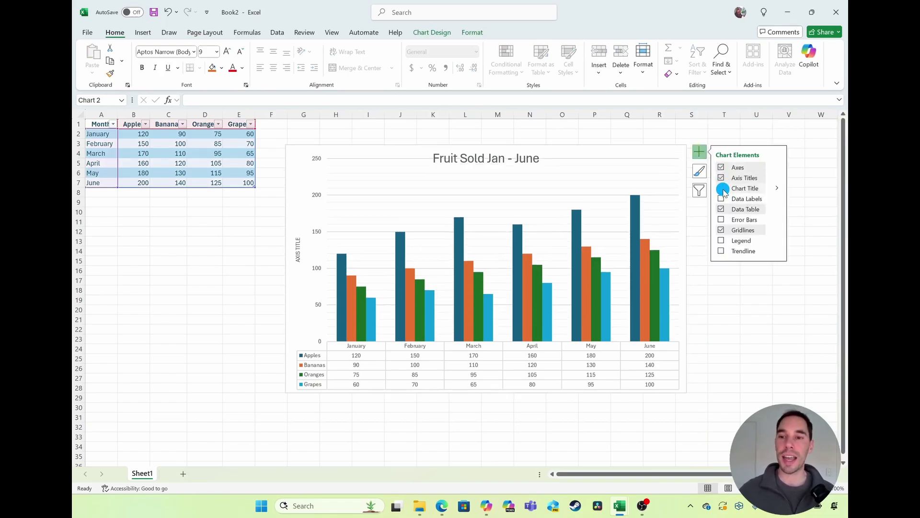
pyautogui.click(722, 188)
pyautogui.click(721, 178)
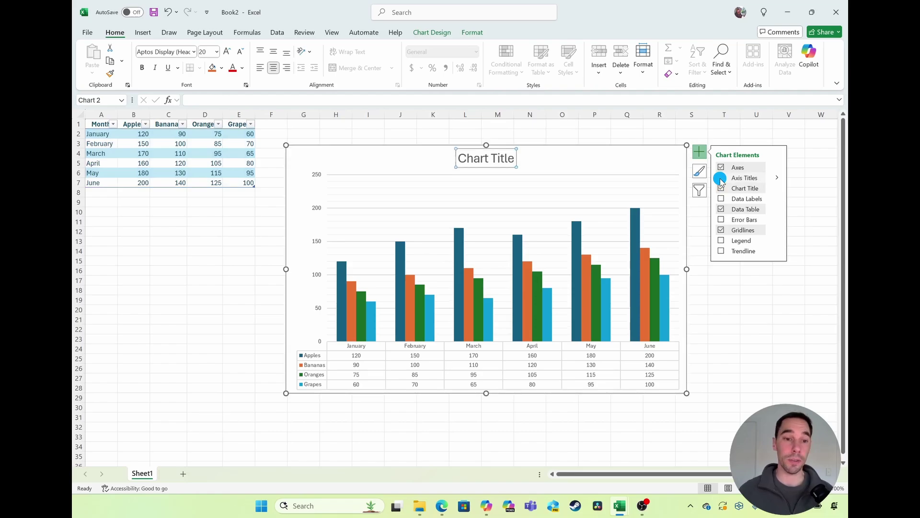
pyautogui.click(704, 175)
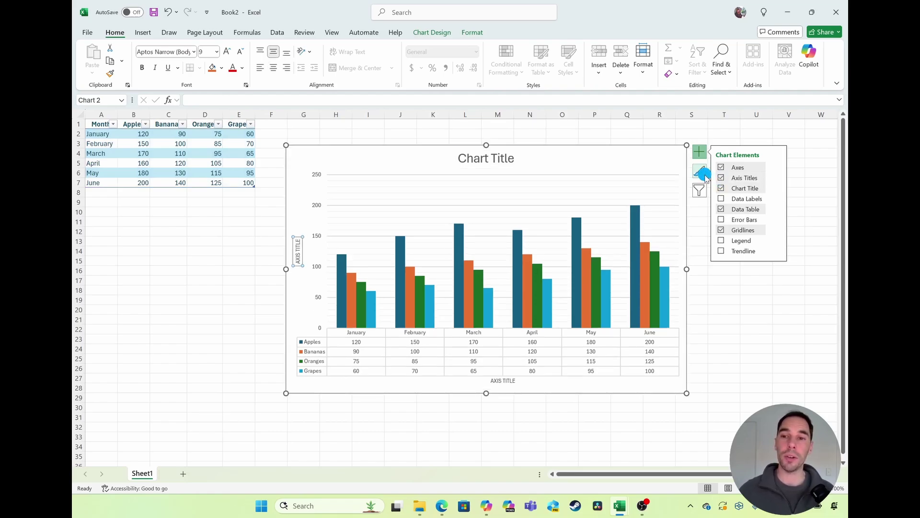
# Step: Apply the Colorful palette with orange Apples, blue Bananas, green Oranges and brown Grapes
pyautogui.click(738, 198)
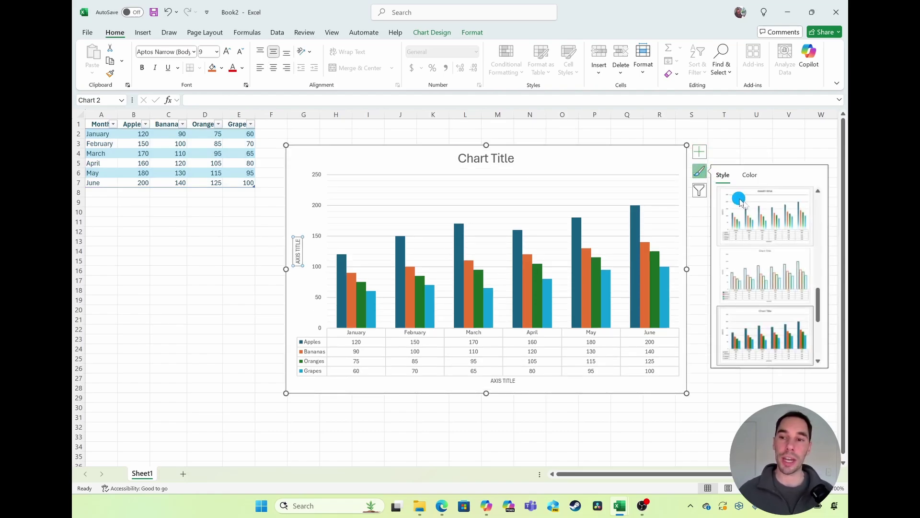
pyautogui.moveTo(815, 298); pyautogui.dragTo(820, 257)
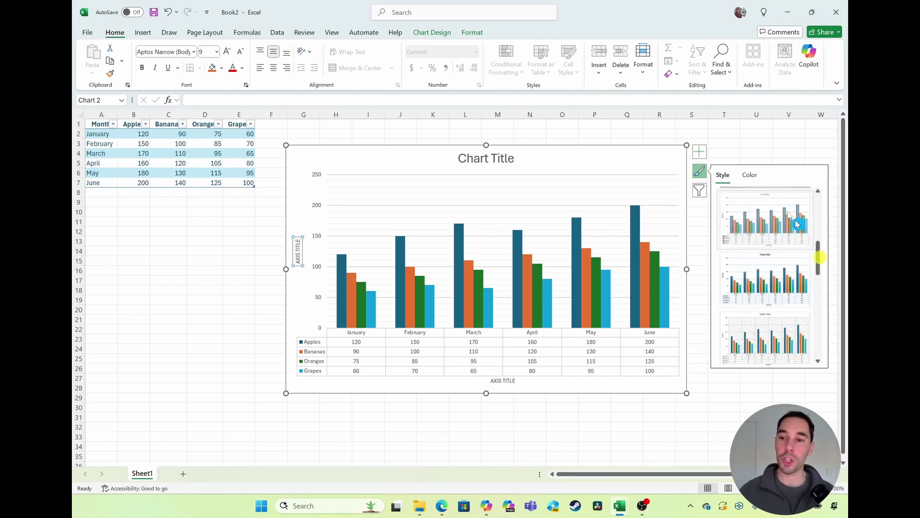
pyautogui.click(749, 176)
pyautogui.click(755, 221)
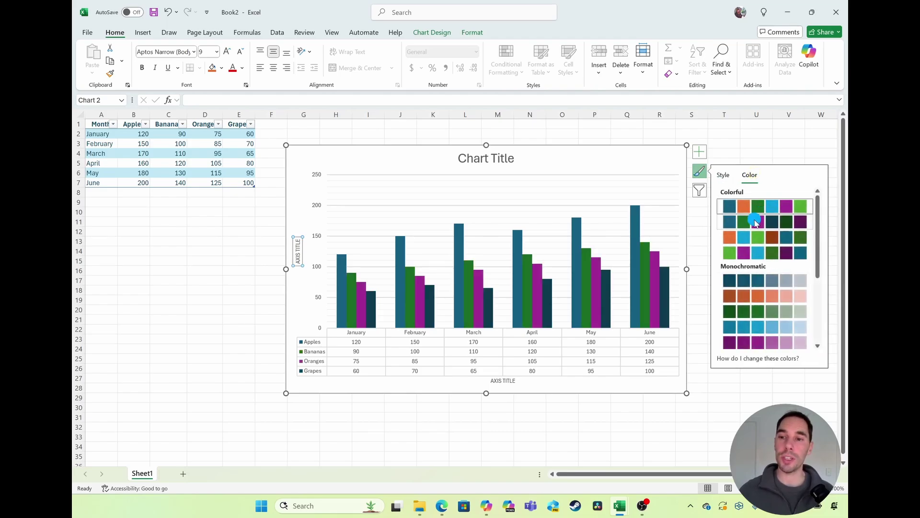
pyautogui.click(758, 240)
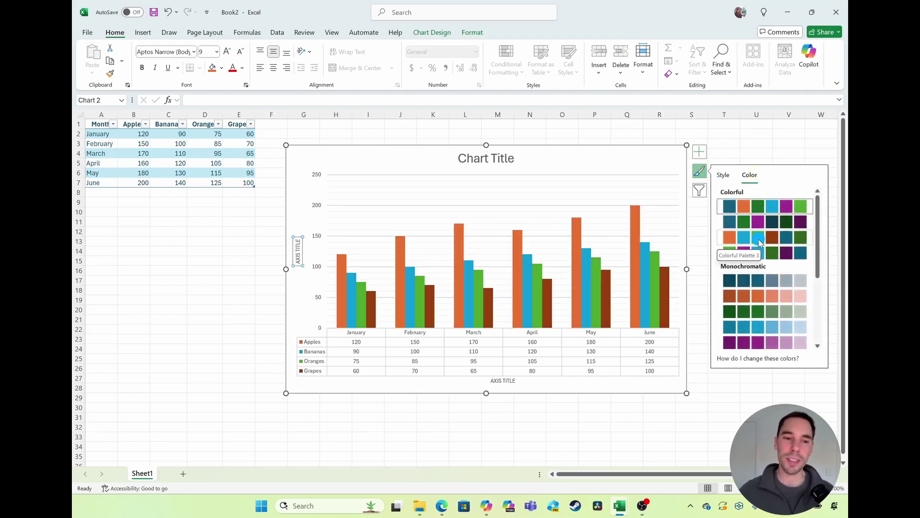
pyautogui.click(705, 194)
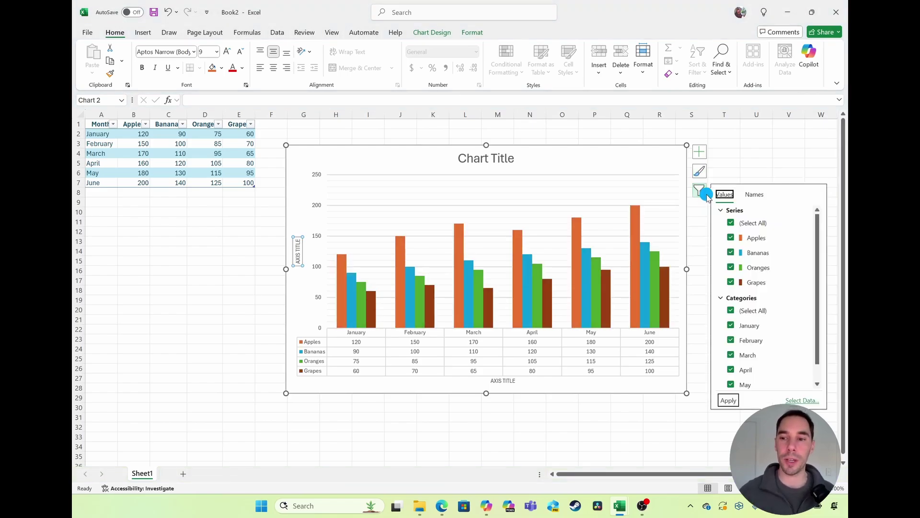
# Step: Filter out the Oranges series and the April, May and June categories
pyautogui.click(730, 267)
pyautogui.moveTo(816, 310); pyautogui.dragTo(819, 346)
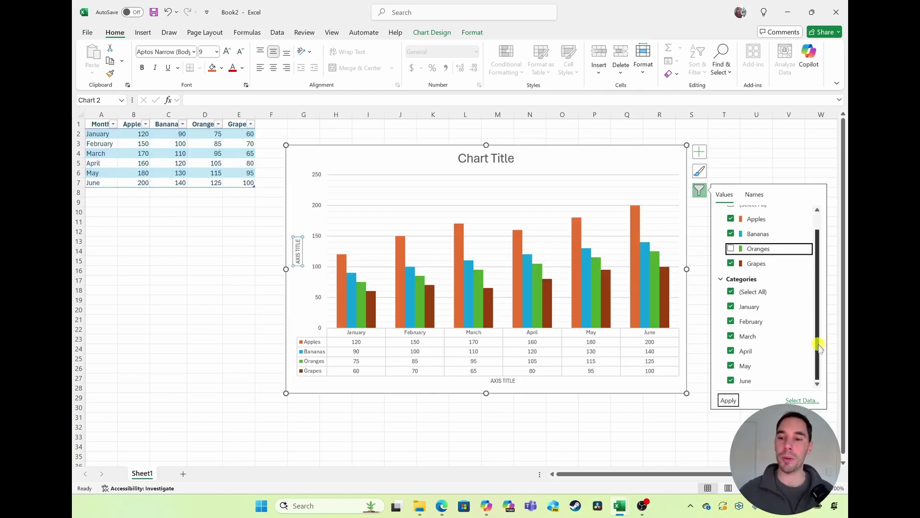
pyautogui.click(731, 350)
pyautogui.click(731, 365)
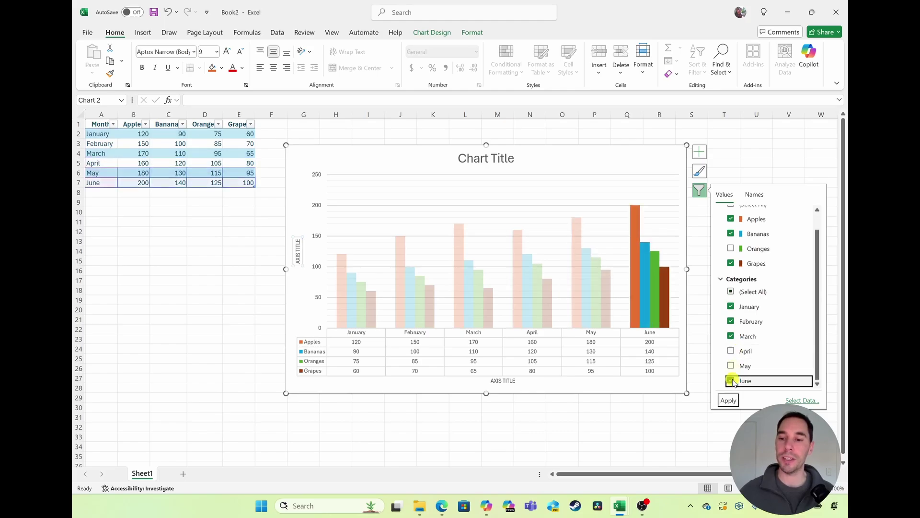
pyautogui.click(729, 400)
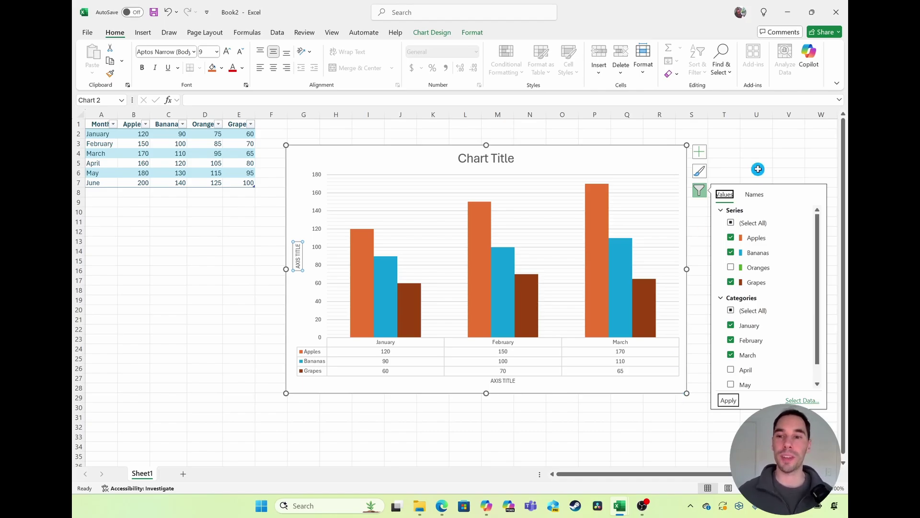
pyautogui.click(754, 144)
# Step: Replace the 'Chart Title' placeholder with 'Fruit Sales - Jan to June'
pyautogui.doubleClick(501, 156)
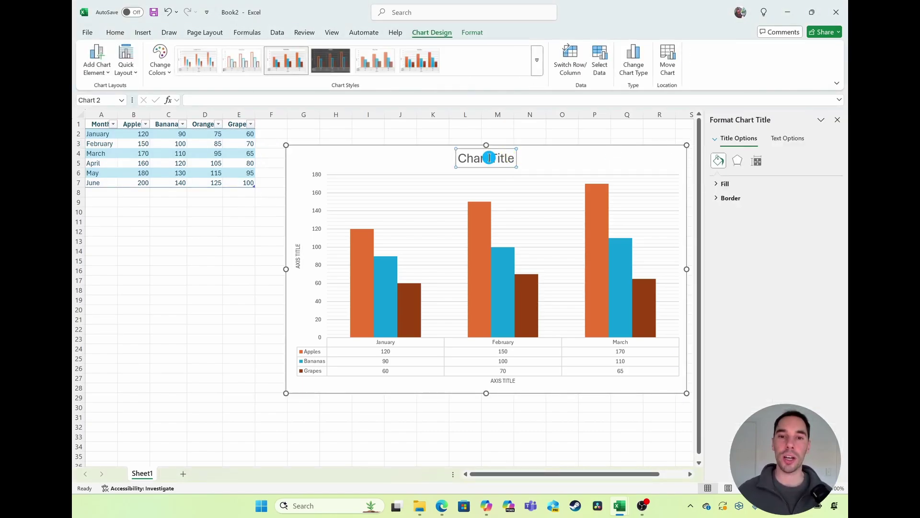
pyautogui.tripleClick(489, 158)
pyautogui.write('Fruit Sales - Jan to June')
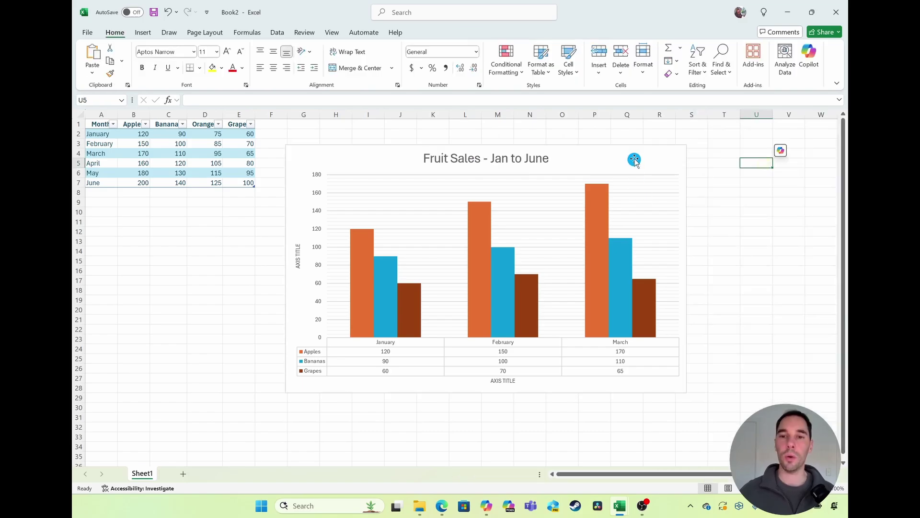
pyautogui.click(633, 159)
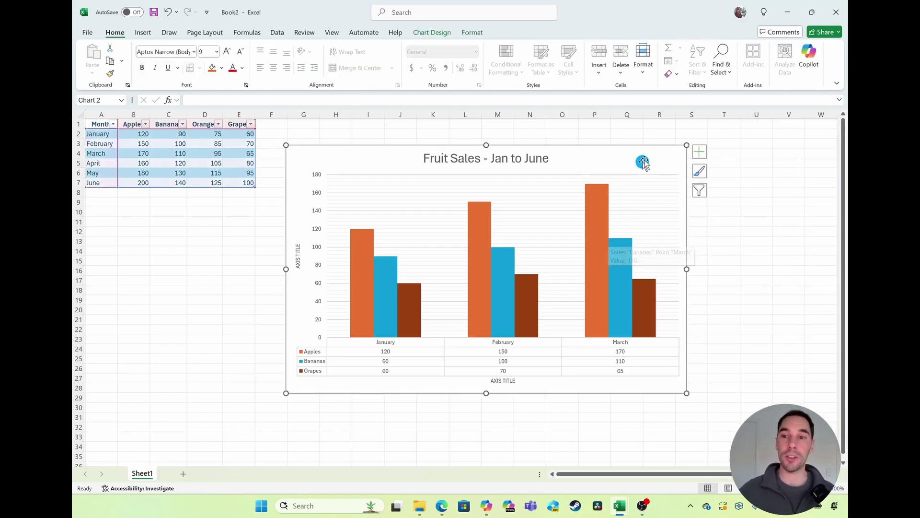
# Step: Re-include Oranges and the April, May and June categories in the chart filter, and apply
pyautogui.click(699, 191)
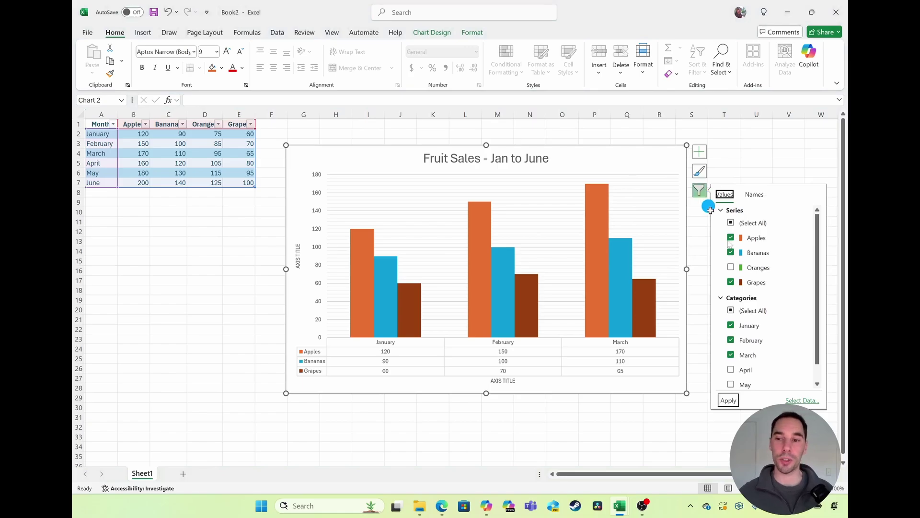
pyautogui.click(731, 268)
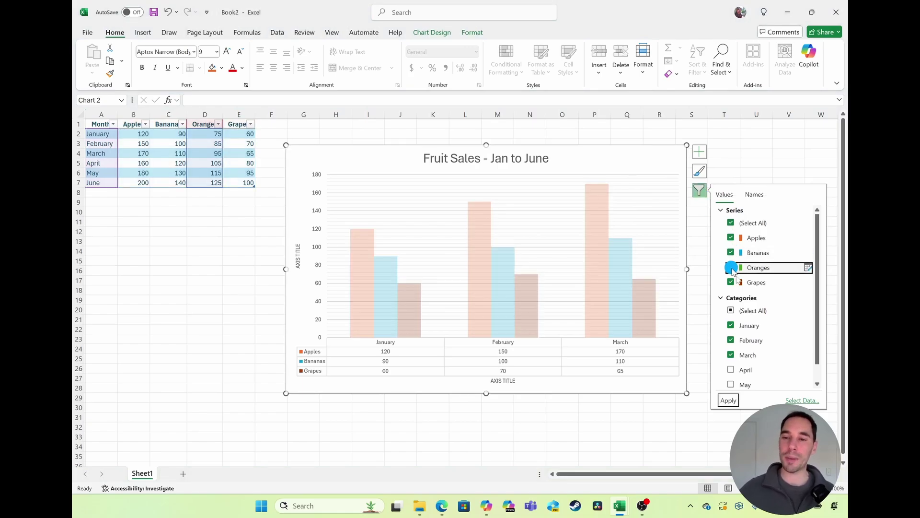
pyautogui.scroll(-1, 742, 366)
pyautogui.click(738, 366)
pyautogui.click(734, 351)
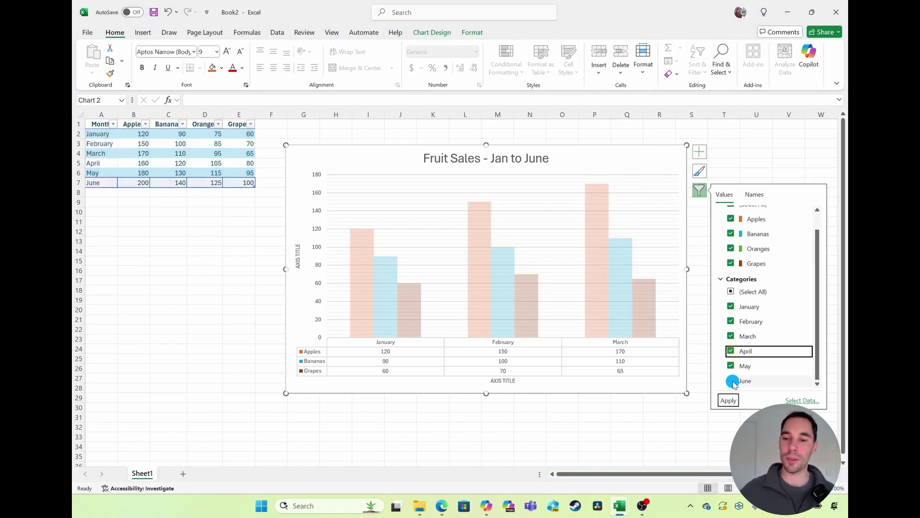
pyautogui.click(731, 381)
pyautogui.click(726, 402)
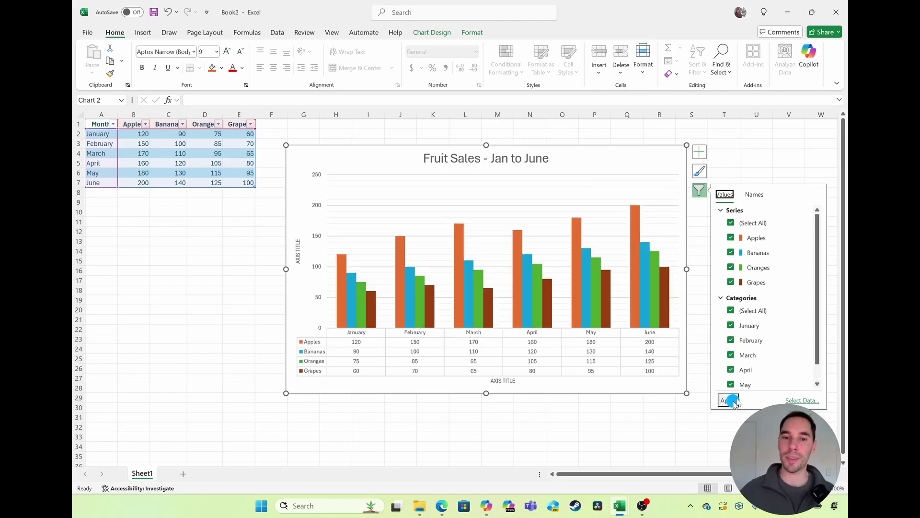
pyautogui.click(242, 242)
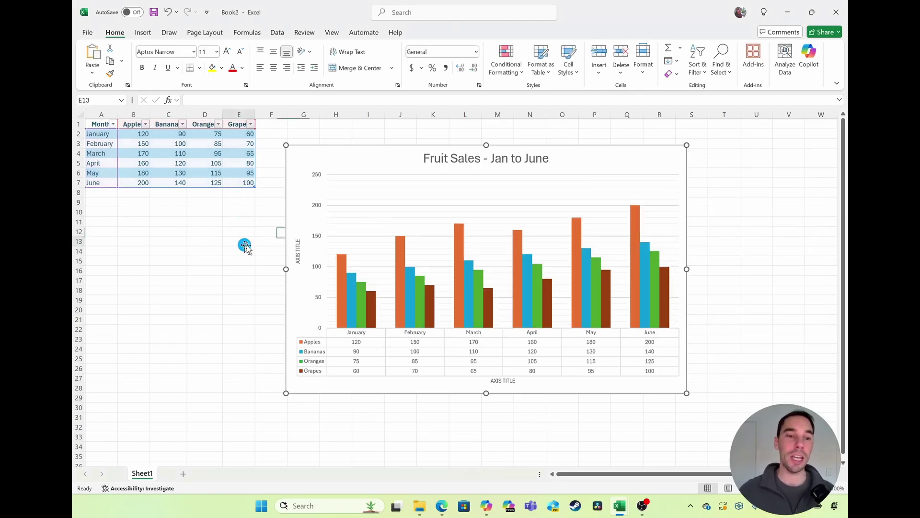
# Step: Replace the vertical axis title placeholder text with 'Number of Boxs'
pyautogui.doubleClick(297, 248)
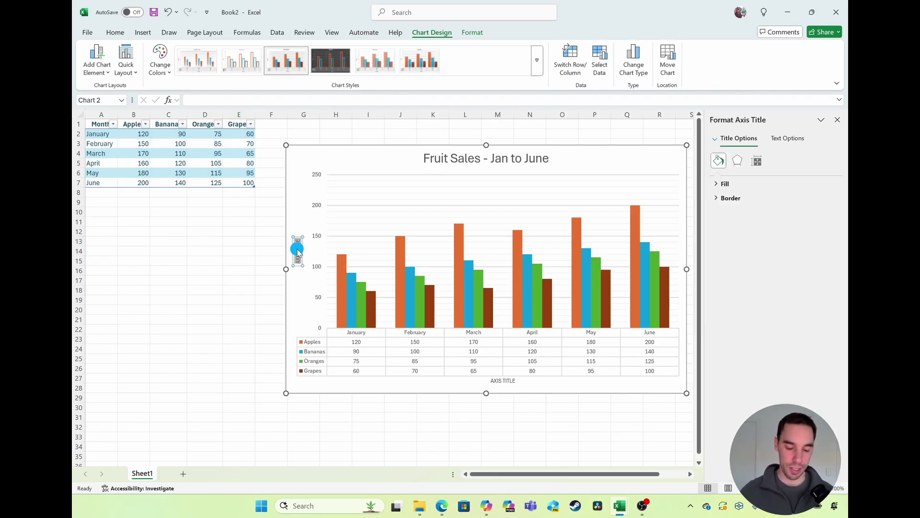
pyautogui.press('Delete')
pyautogui.write('Number of')
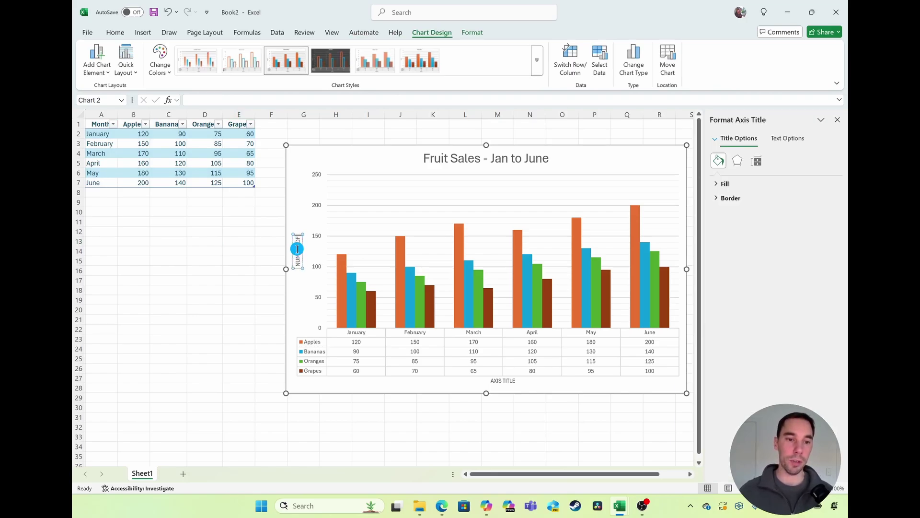
pyautogui.write(' Box')
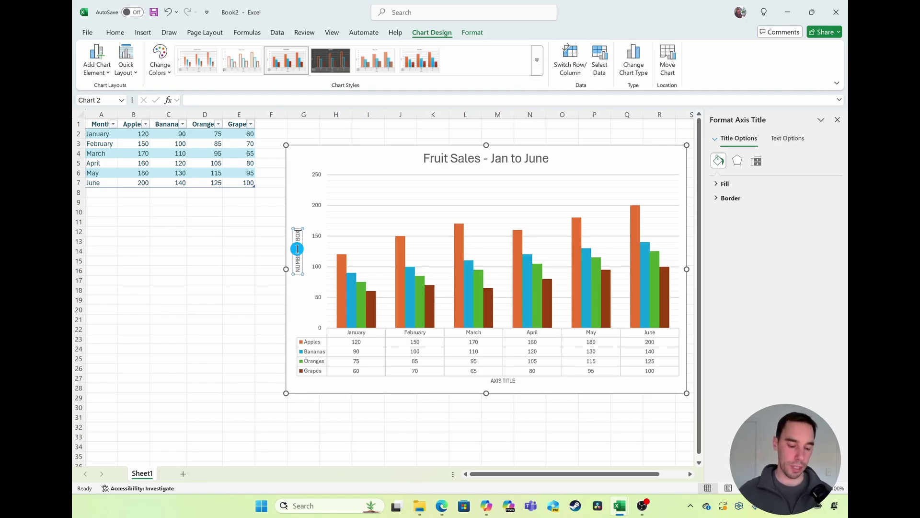
pyautogui.write('s')
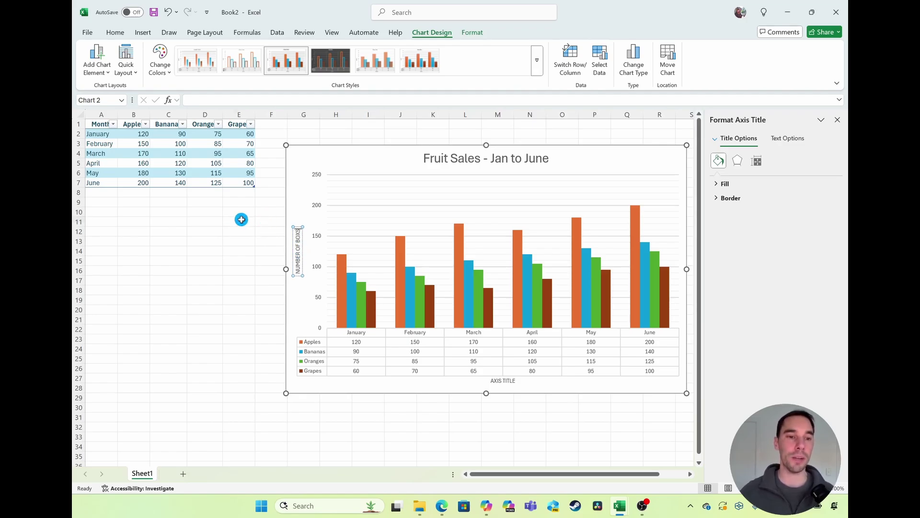
pyautogui.click(746, 194)
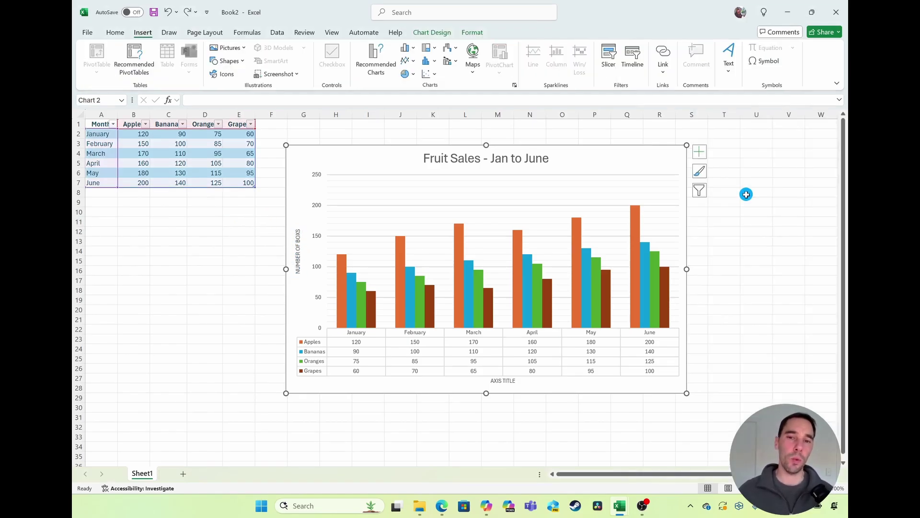
pyautogui.click(700, 152)
pyautogui.click(721, 198)
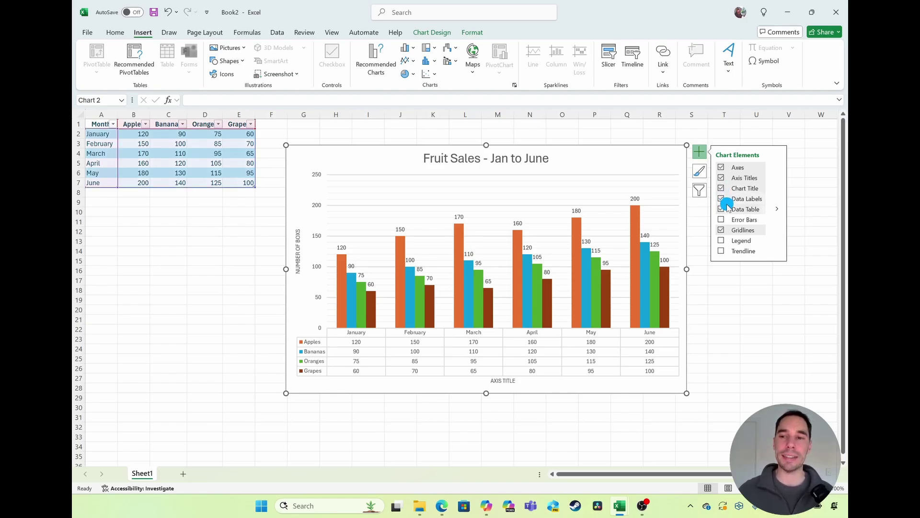
pyautogui.click(722, 199)
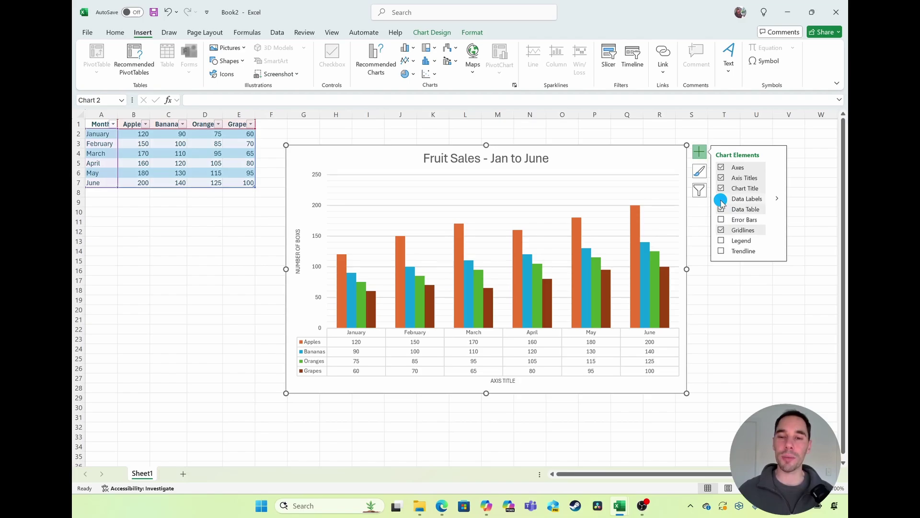
pyautogui.click(576, 274)
pyautogui.rightClick(578, 276)
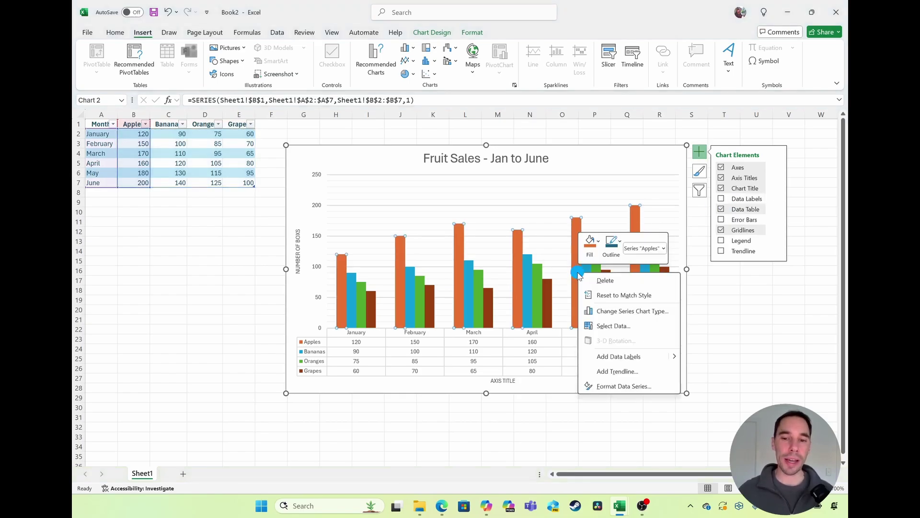
pyautogui.click(699, 153)
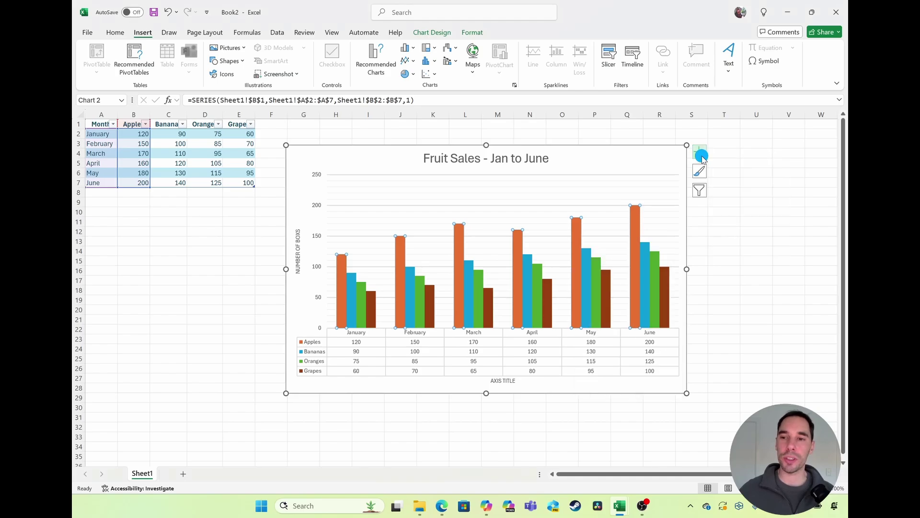
pyautogui.rightClick(578, 248)
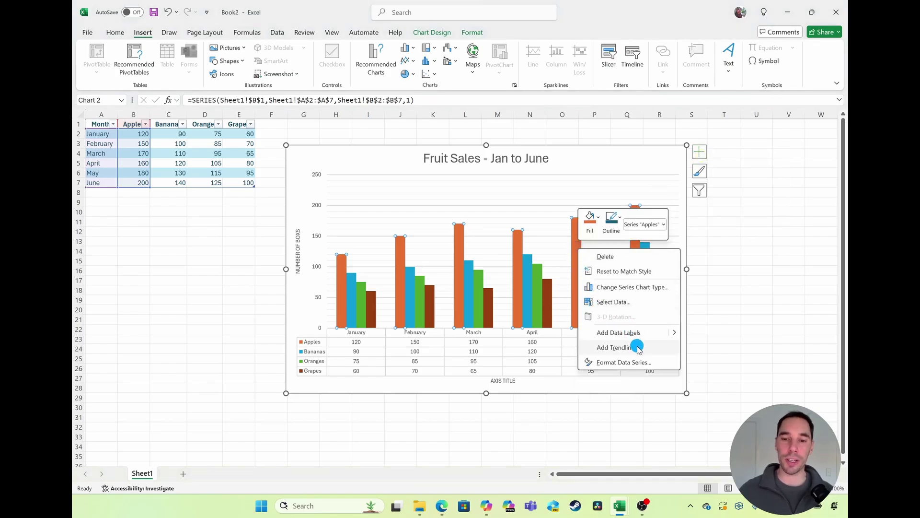
pyautogui.click(616, 347)
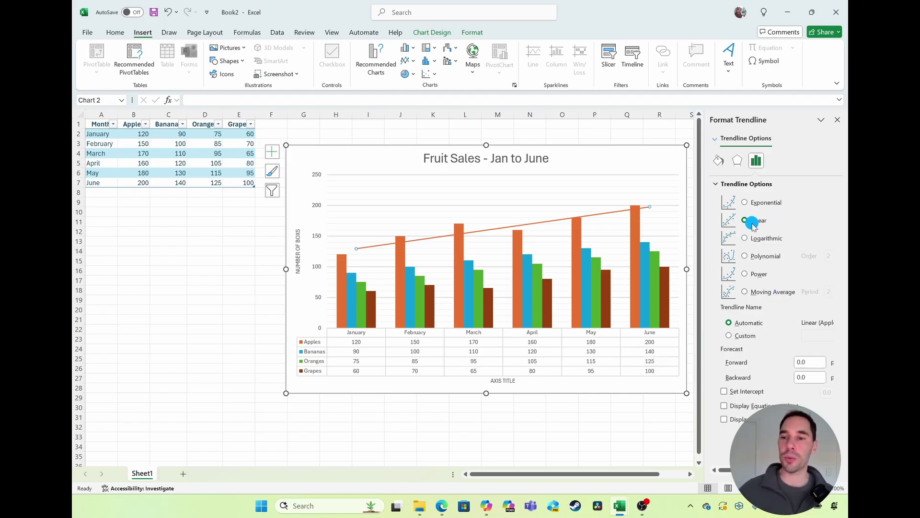
pyautogui.click(747, 202)
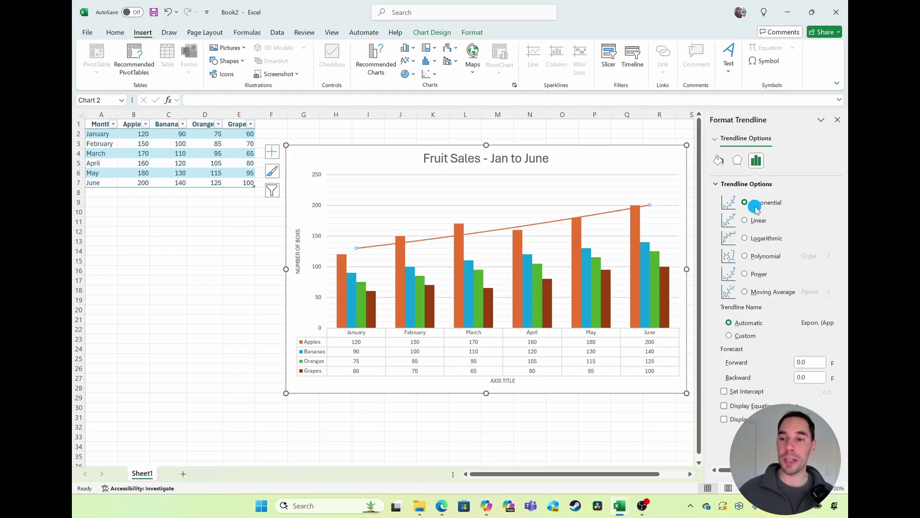
pyautogui.click(747, 273)
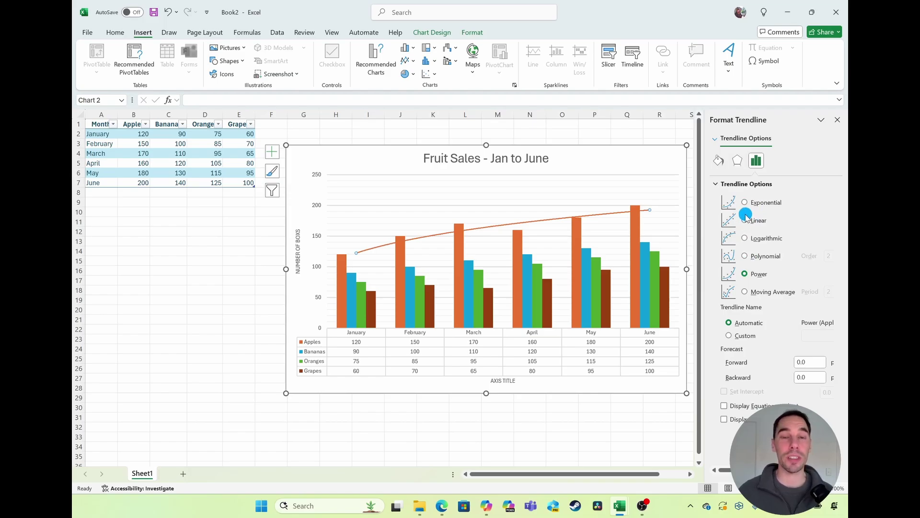
pyautogui.press('Escape')
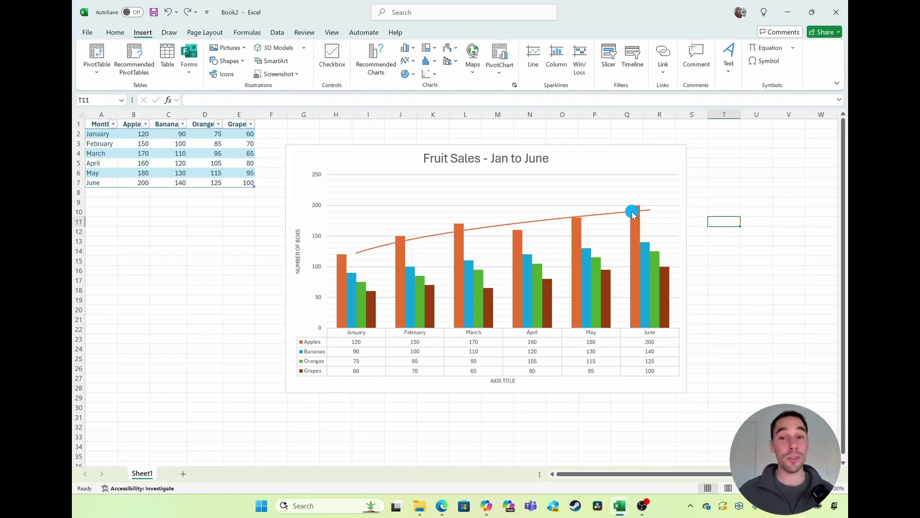
pyautogui.click(616, 212)
pyautogui.click(603, 214)
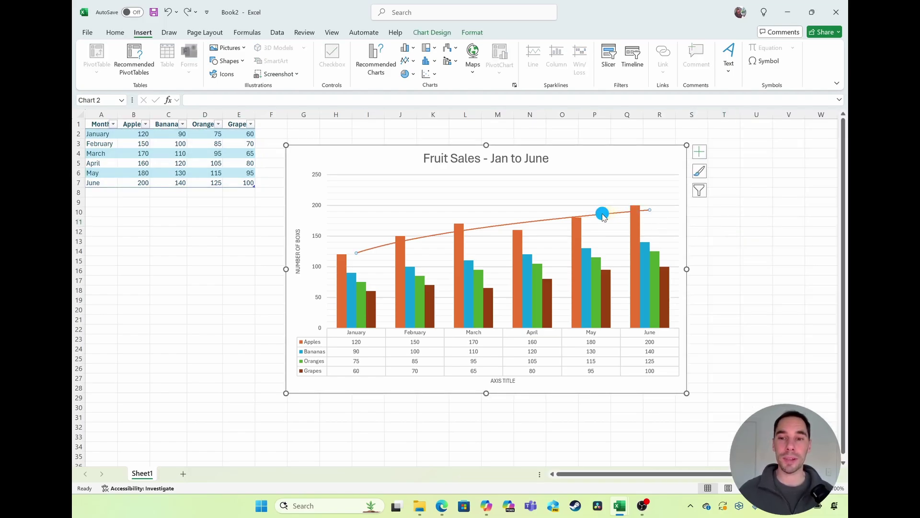
pyautogui.press('Delete')
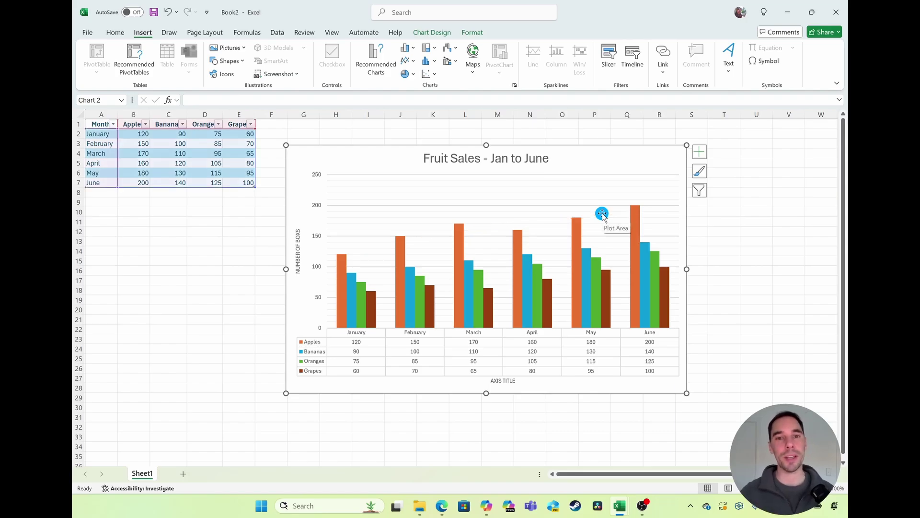
pyautogui.press('Escape')
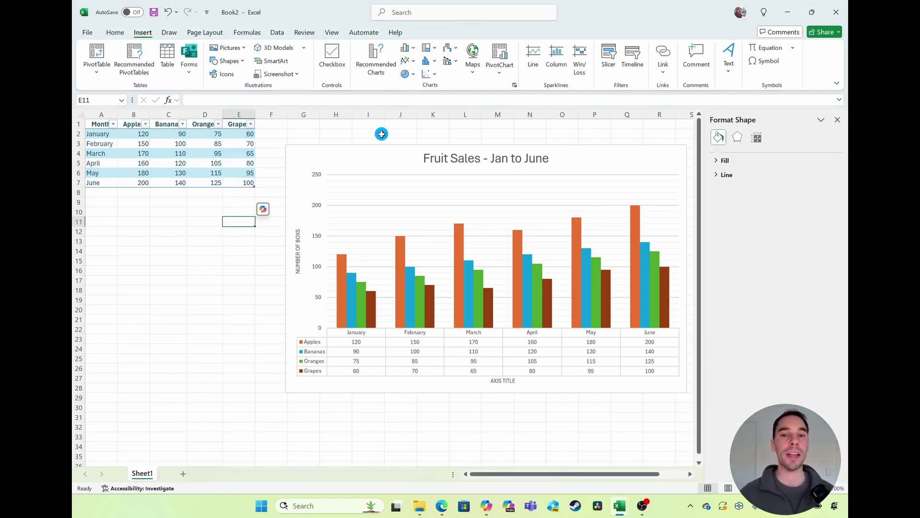